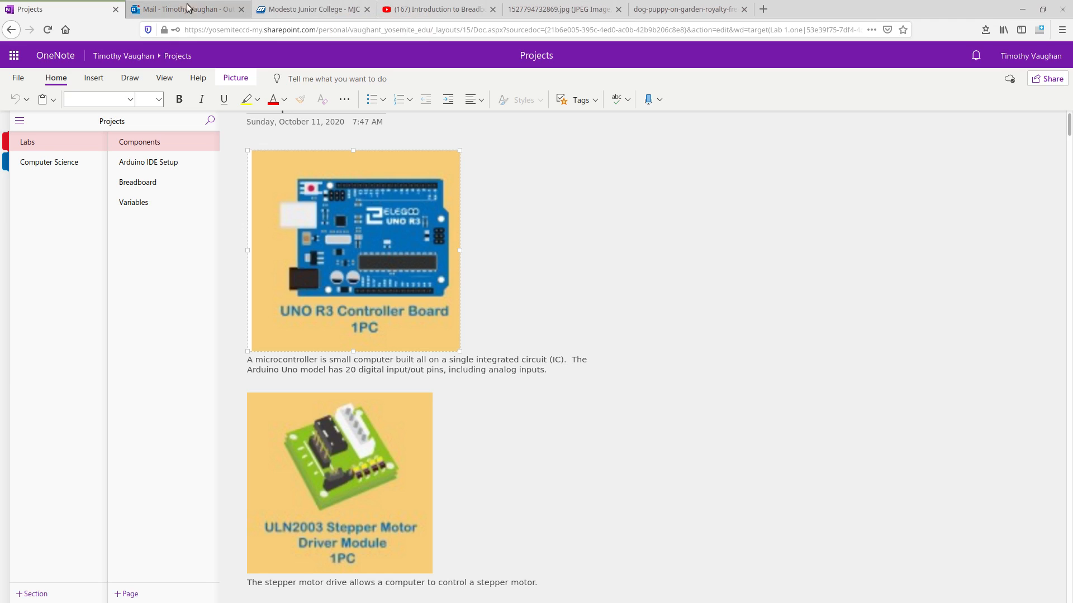
- View the Modesto Junior College site, return to the Outlook mailbox, and open OneNote's notebook list from the Office apps
{"action": "left_click", "coordinate": [166, 11]}
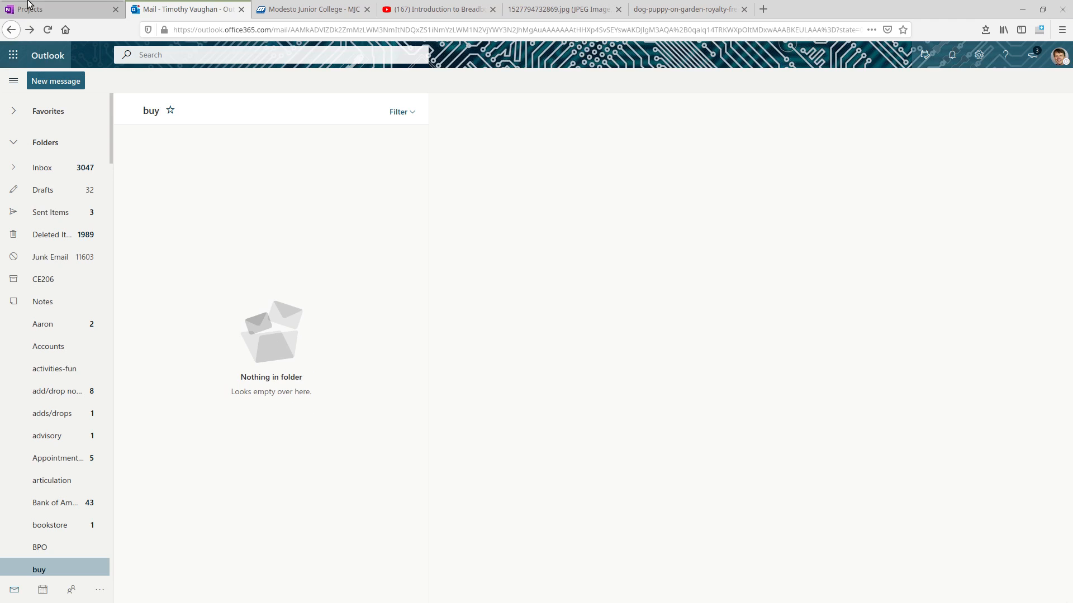
{"action": "left_click", "coordinate": [330, 9]}
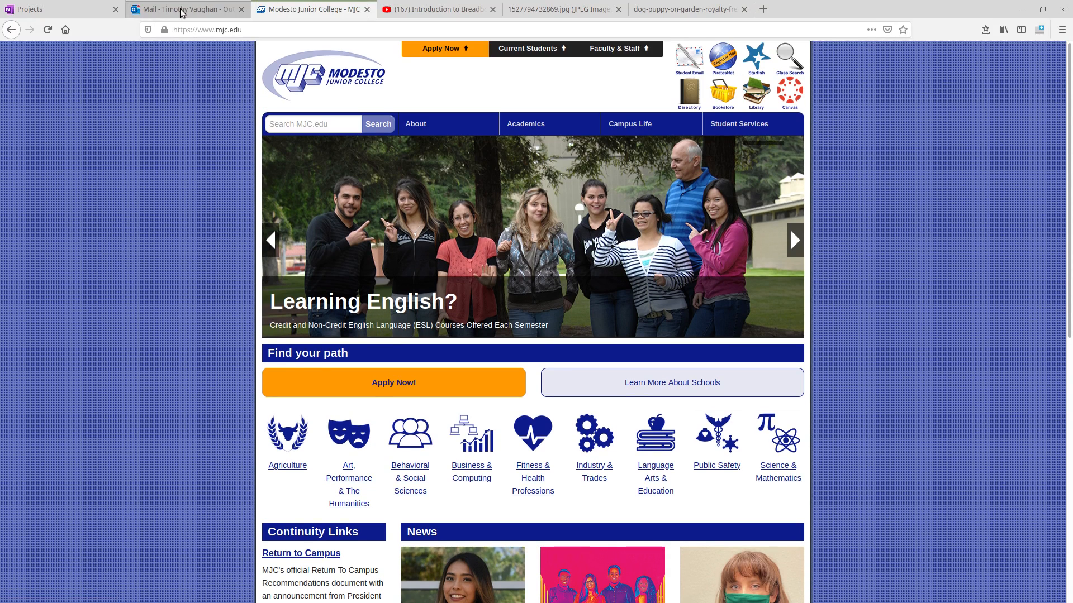
{"action": "left_click", "coordinate": [181, 10]}
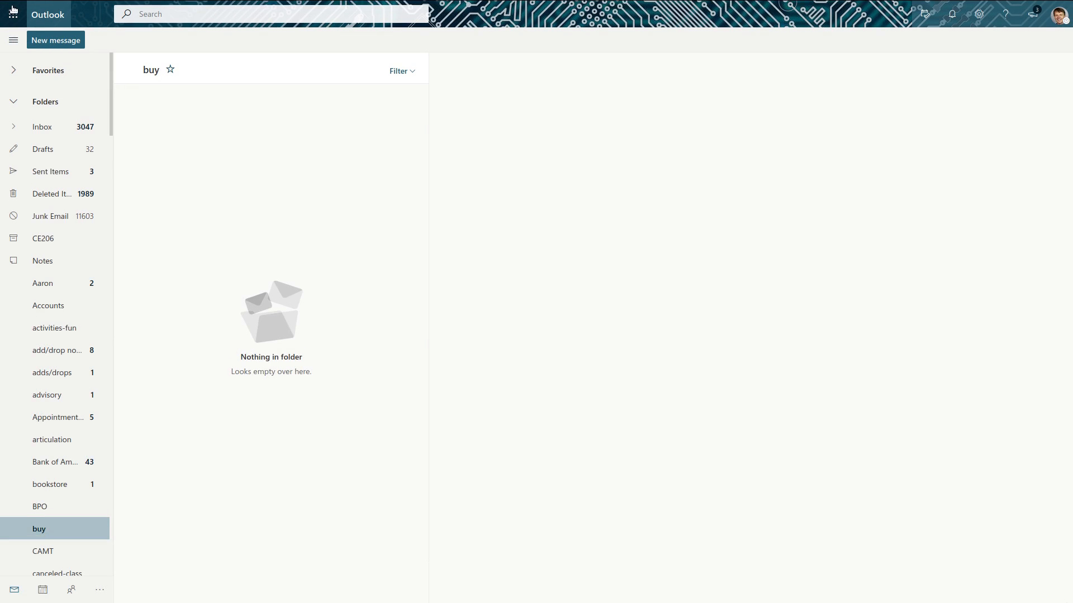
{"action": "left_click", "coordinate": [12, 16]}
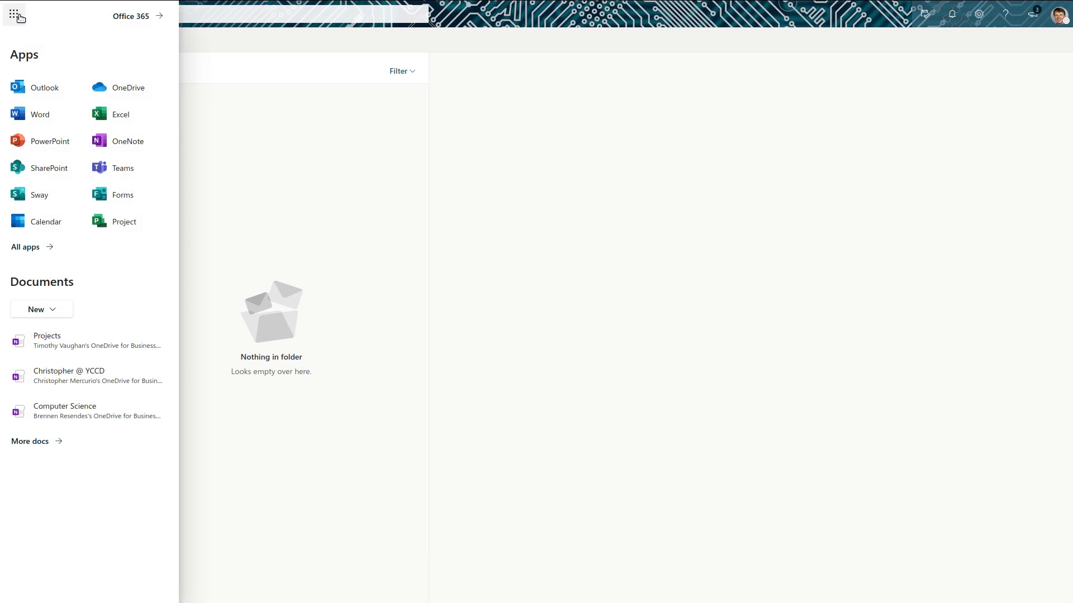
{"action": "left_click", "coordinate": [124, 143]}
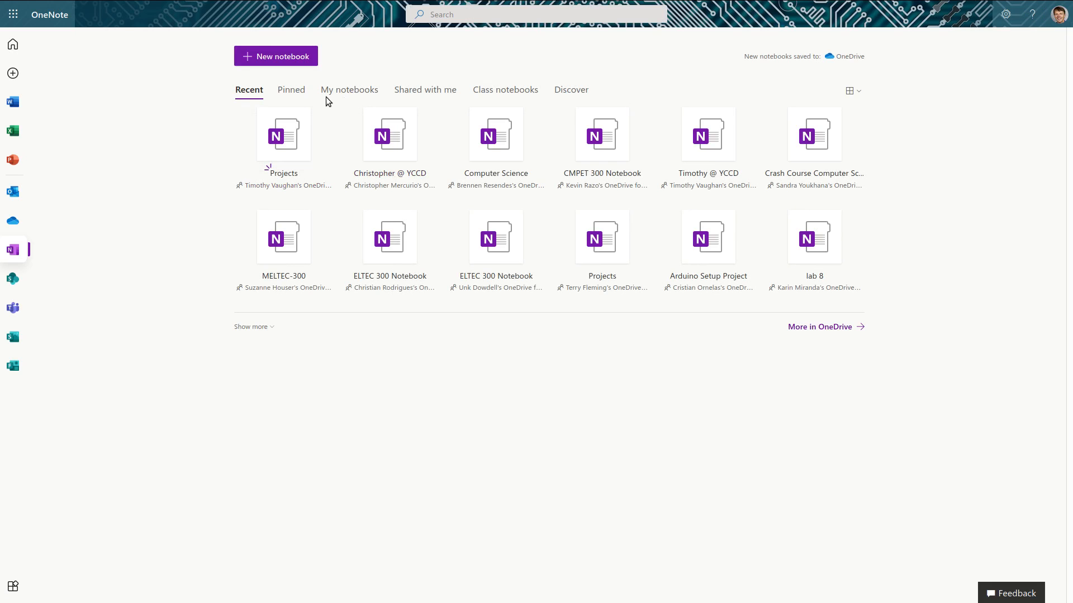
- Return to the open Projects notebook and view the photo of the tabbed binder for comparison
{"action": "mouse_move", "coordinate": [123, 1]}
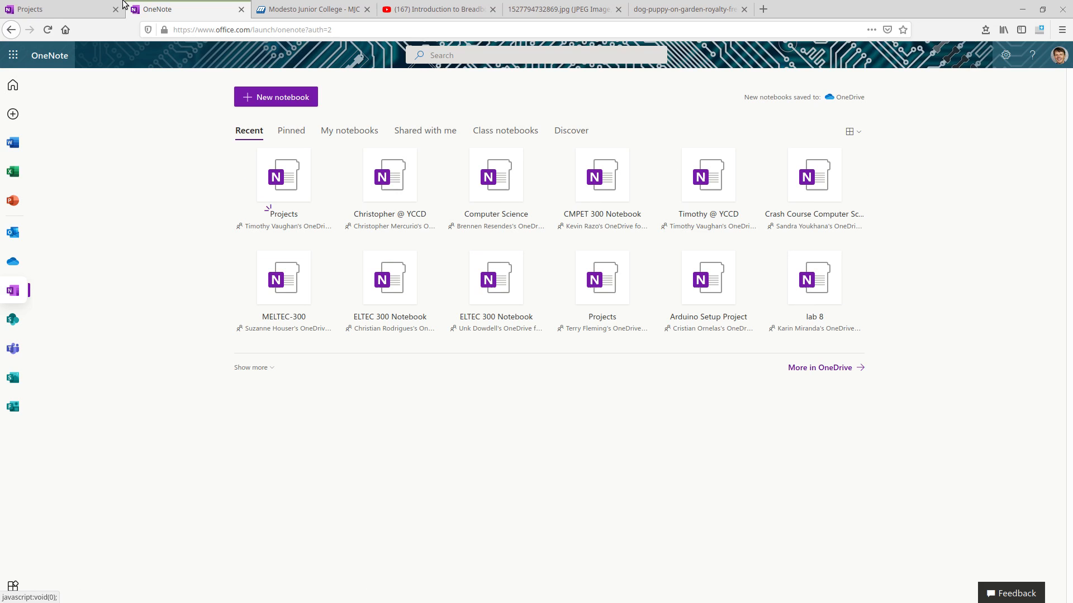
{"action": "left_click", "coordinate": [56, 10]}
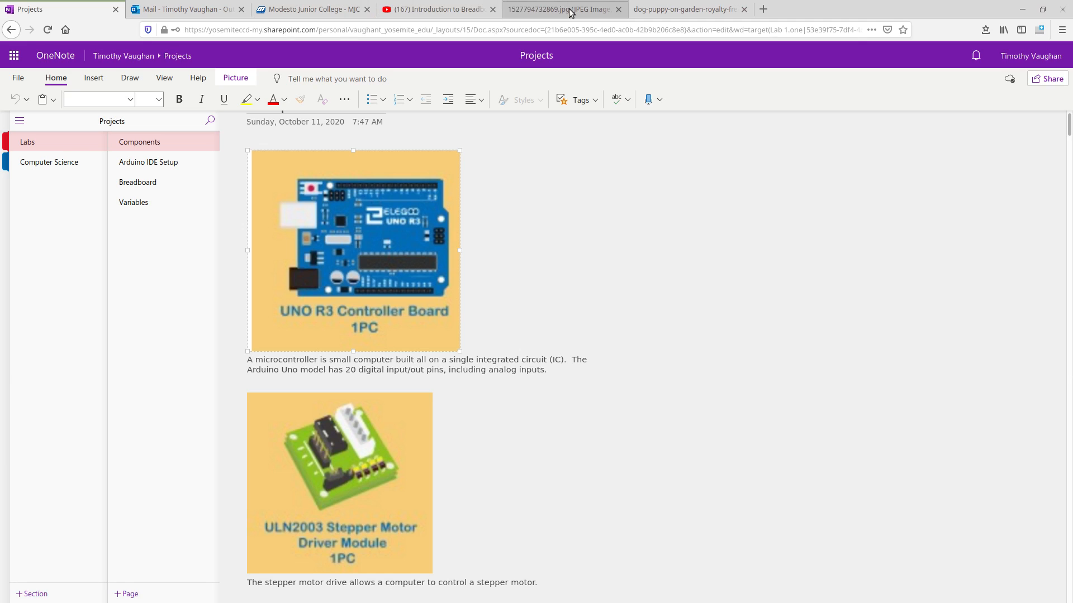
{"action": "left_click", "coordinate": [569, 9]}
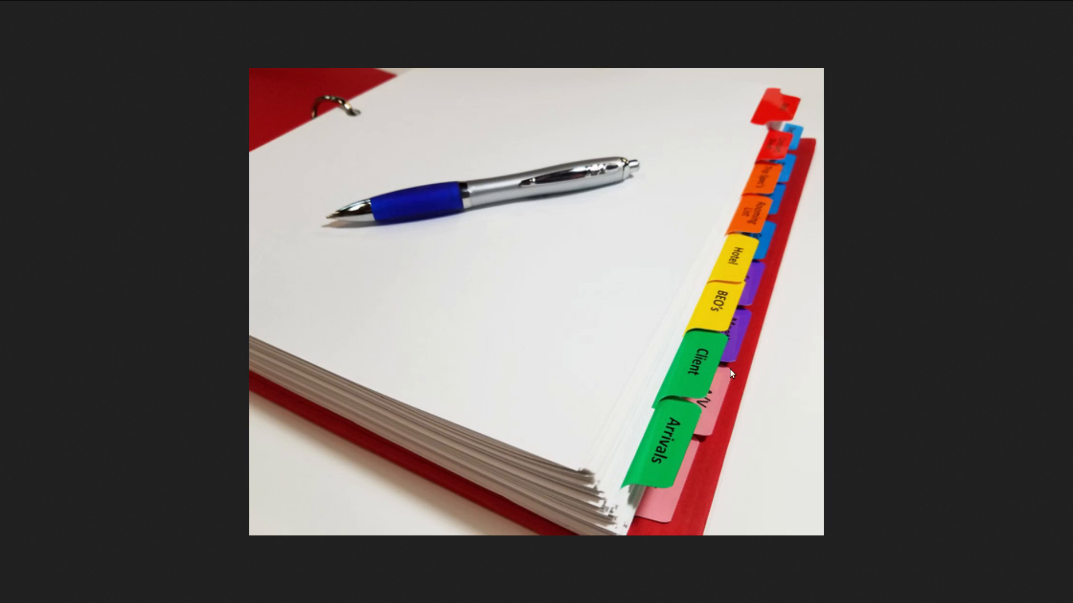
{"action": "mouse_move", "coordinate": [696, 4]}
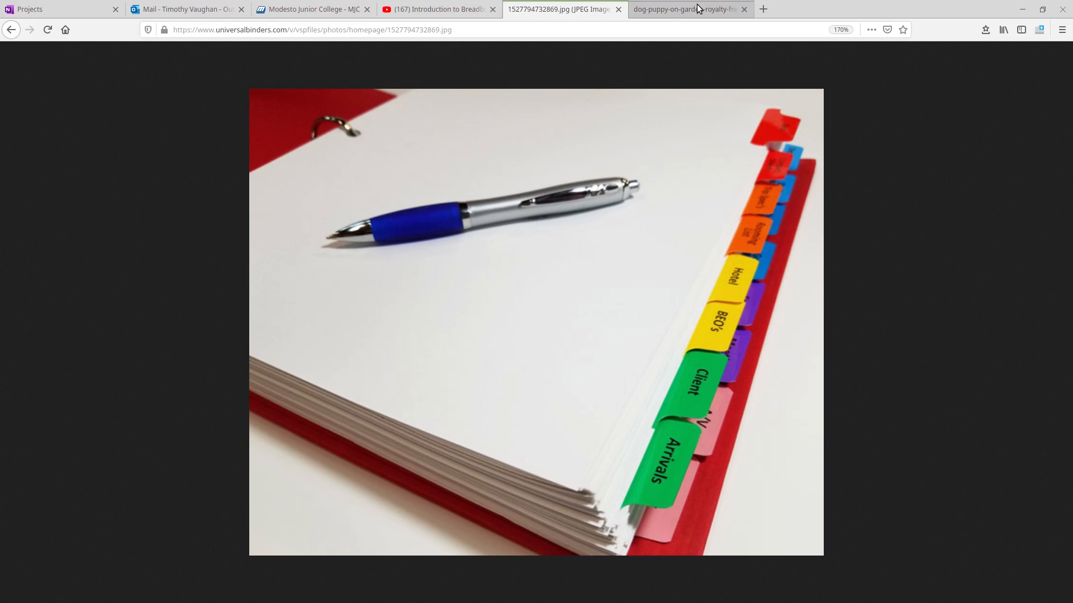
- Add a new page titled "Demo" to the Labs section of the Projects notebook
{"action": "left_click", "coordinate": [92, 15]}
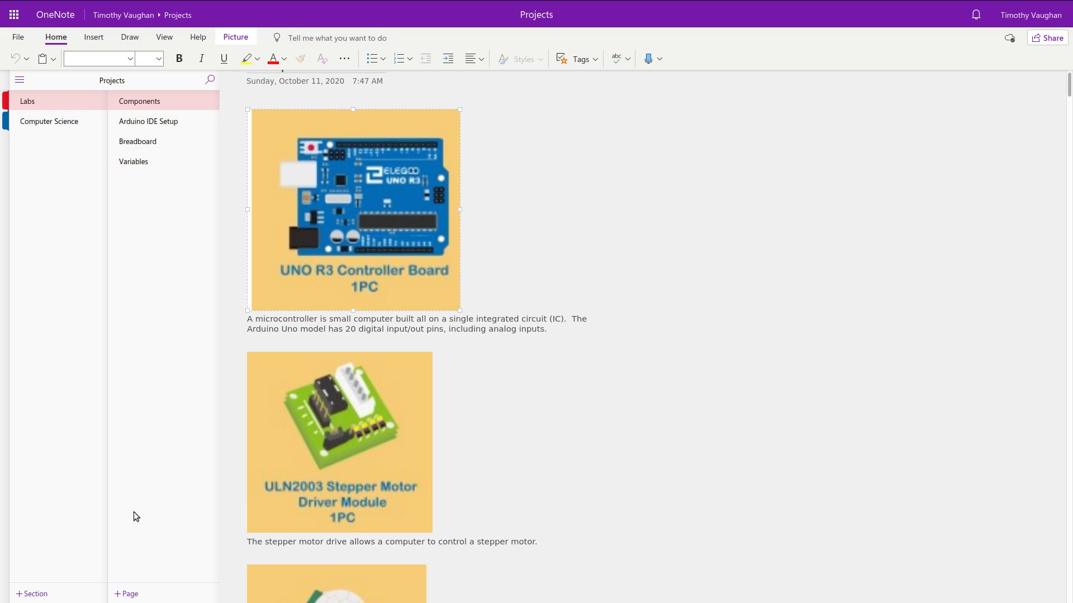
{"action": "left_click", "coordinate": [128, 596]}
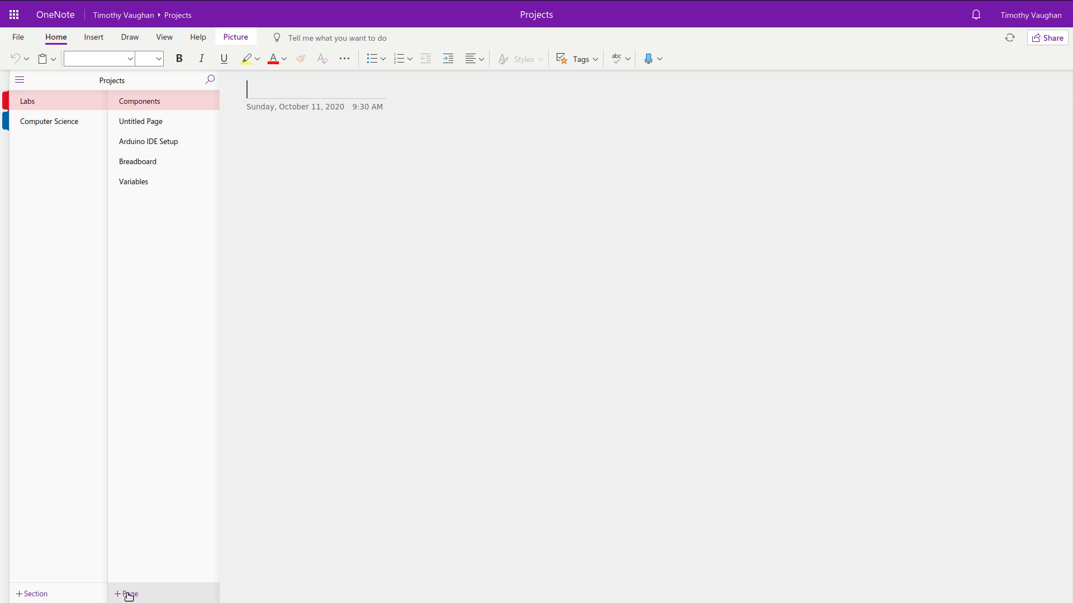
{"action": "type", "text": "Demo"}
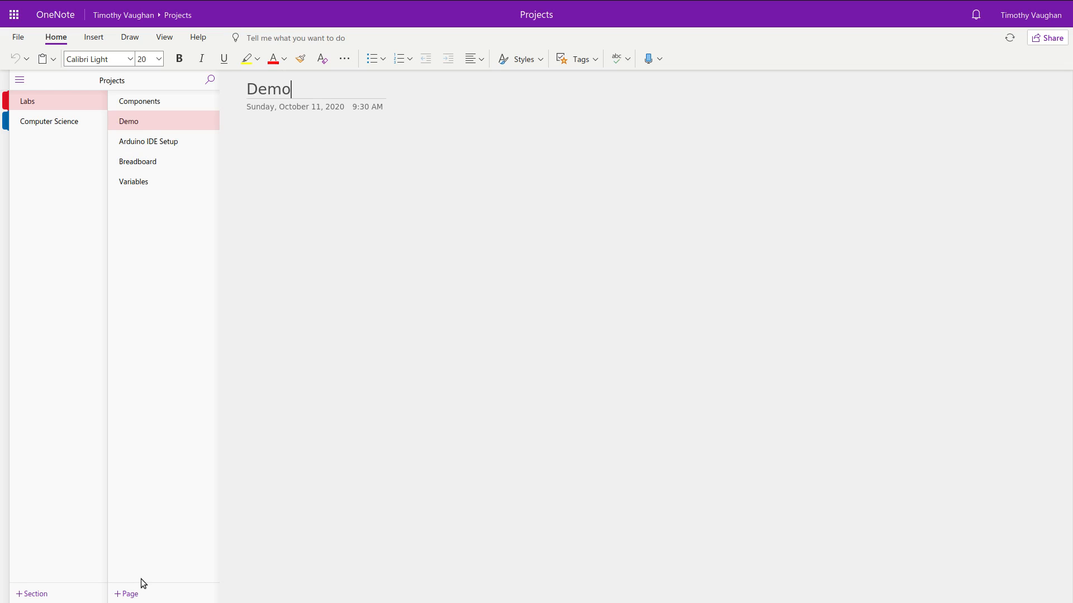
{"action": "key", "text": "Return"}
- Switch to the text editor and copy all the Lorem ipsum text in Unsaved Document 2
{"action": "key", "text": "alt+Tab"}
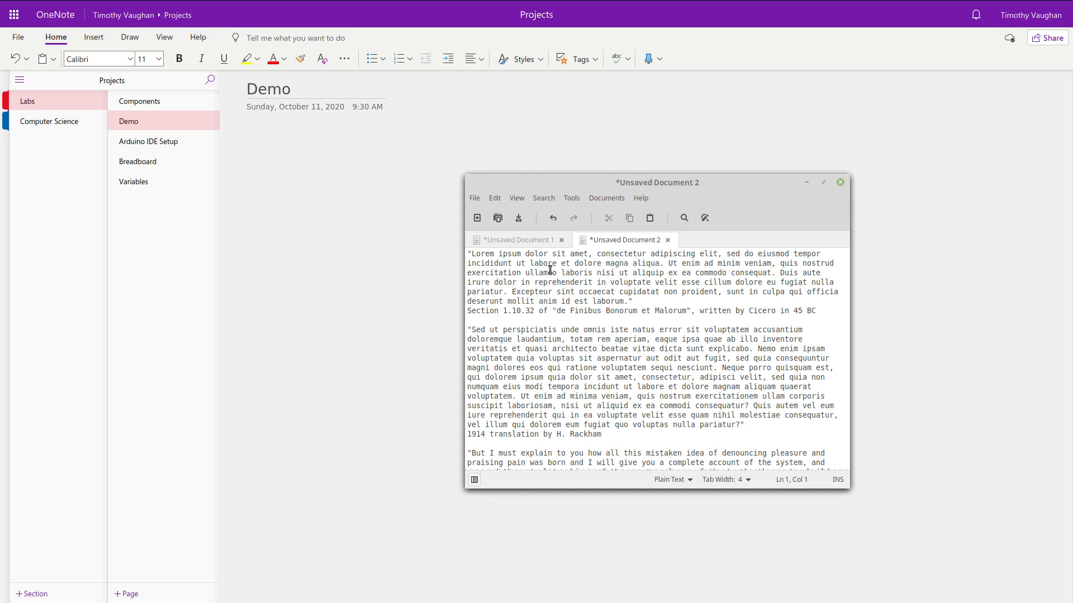
{"action": "key", "text": "ctrl+a"}
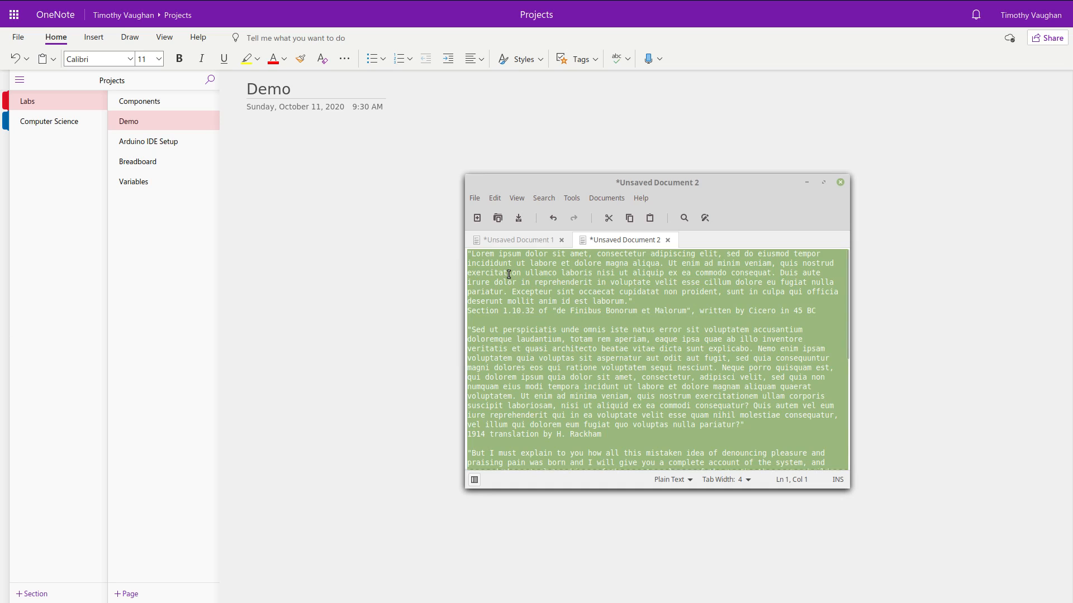
{"action": "right_click", "coordinate": [508, 288]}
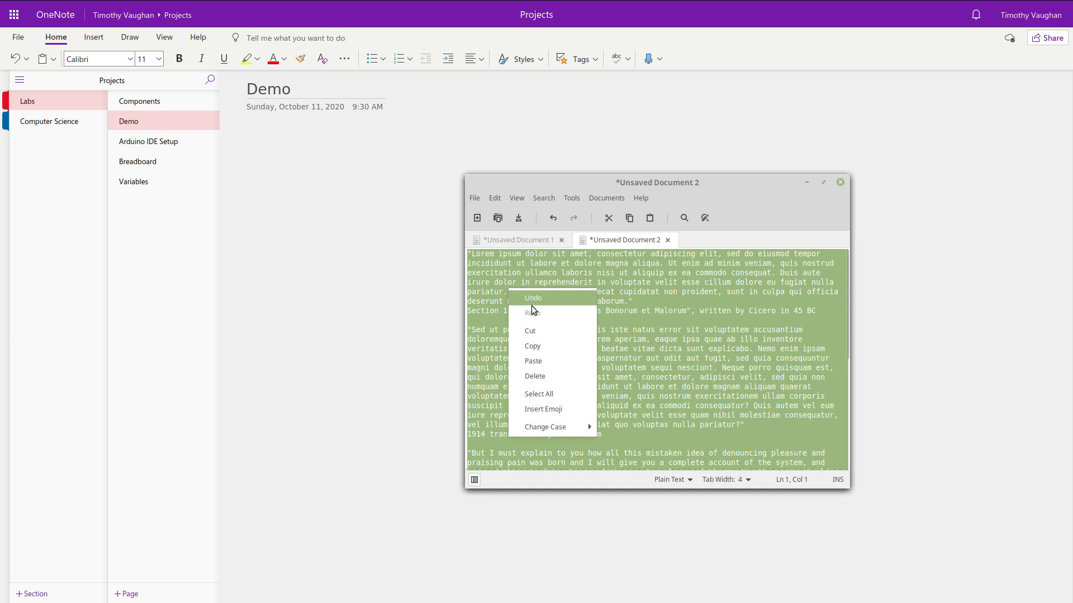
{"action": "left_click", "coordinate": [538, 340]}
- Paste the copied Lorem ipsum text into the body of the Demo page
{"action": "left_click", "coordinate": [334, 149]}
{"action": "right_click", "coordinate": [307, 150]}
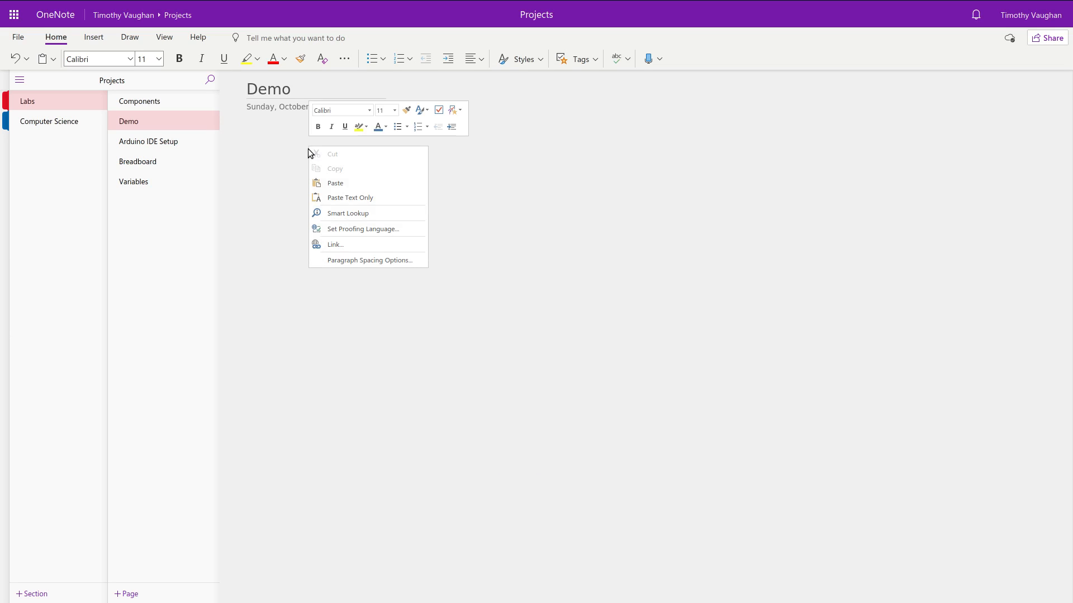
{"action": "left_click", "coordinate": [337, 184]}
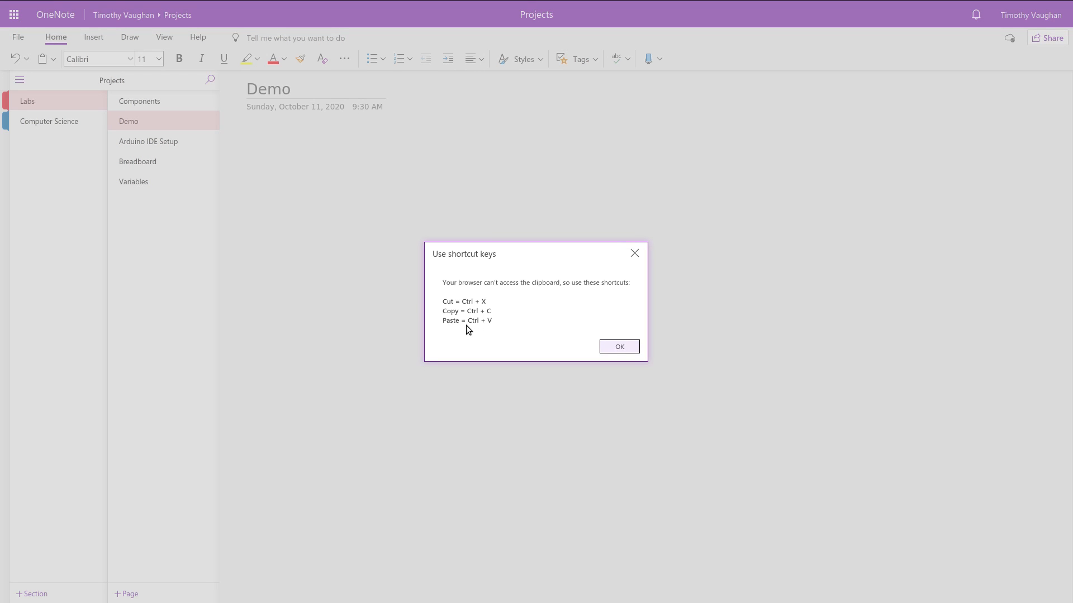
{"action": "left_click", "coordinate": [621, 347]}
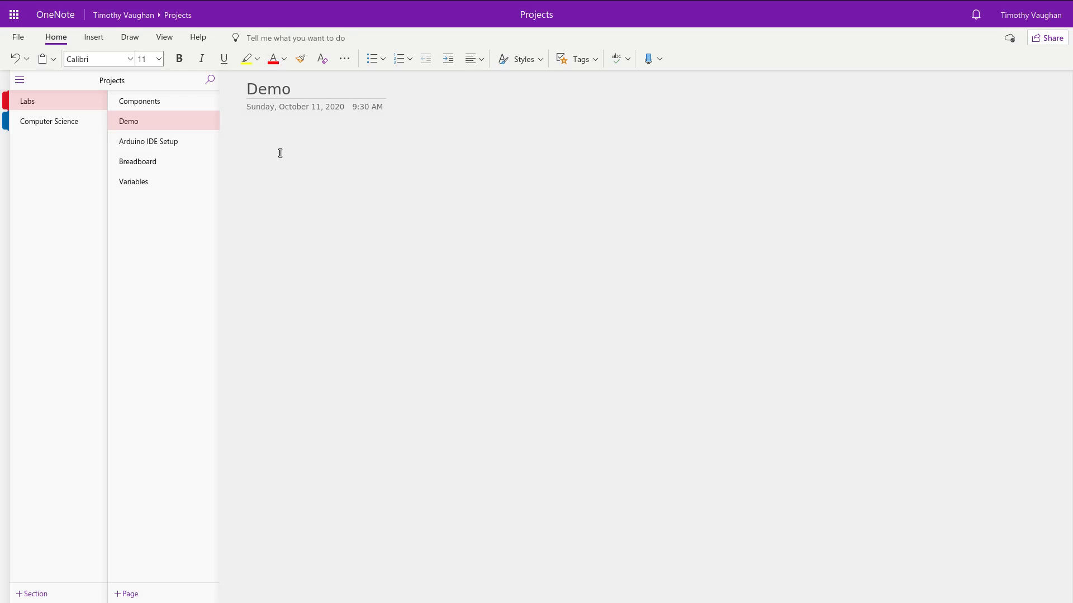
{"action": "key", "text": "ctrl+v"}
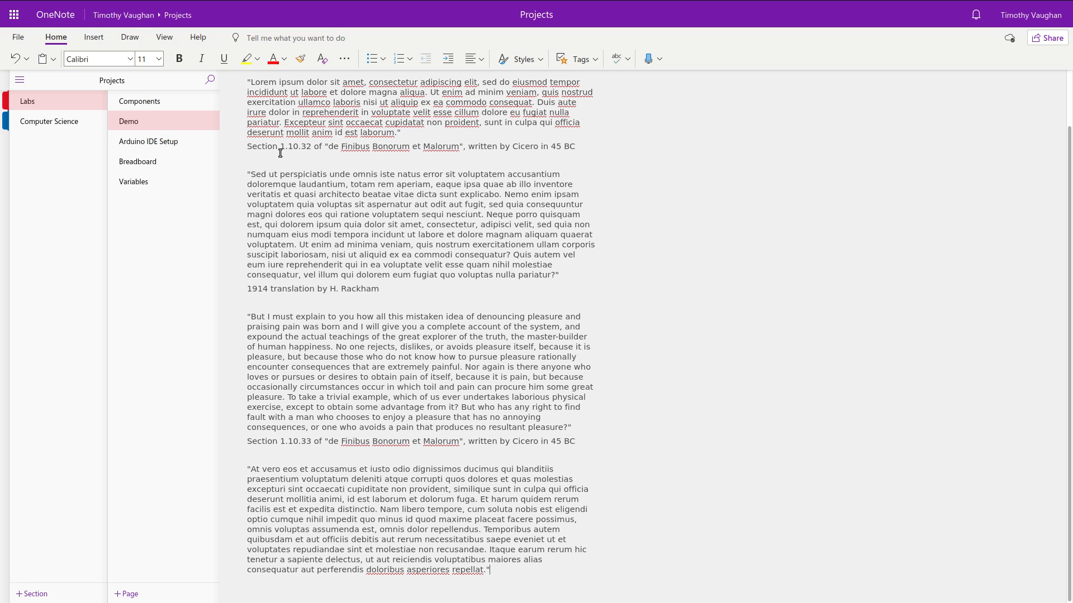
- Copy the puppy image that is open in the browser
{"action": "mouse_move", "coordinate": [240, 3]}
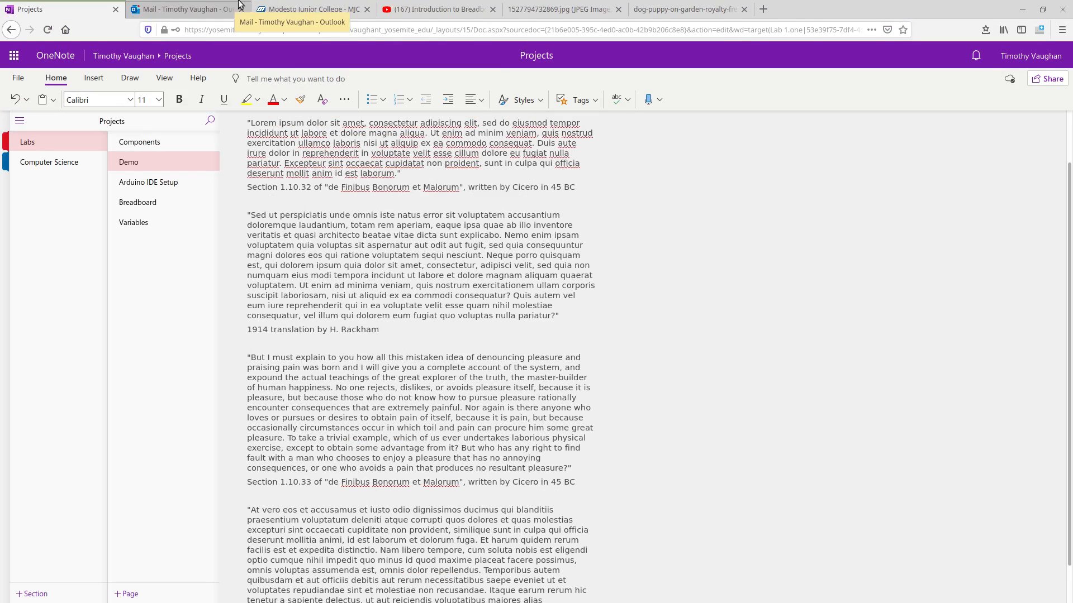
{"action": "left_click", "coordinate": [575, 10]}
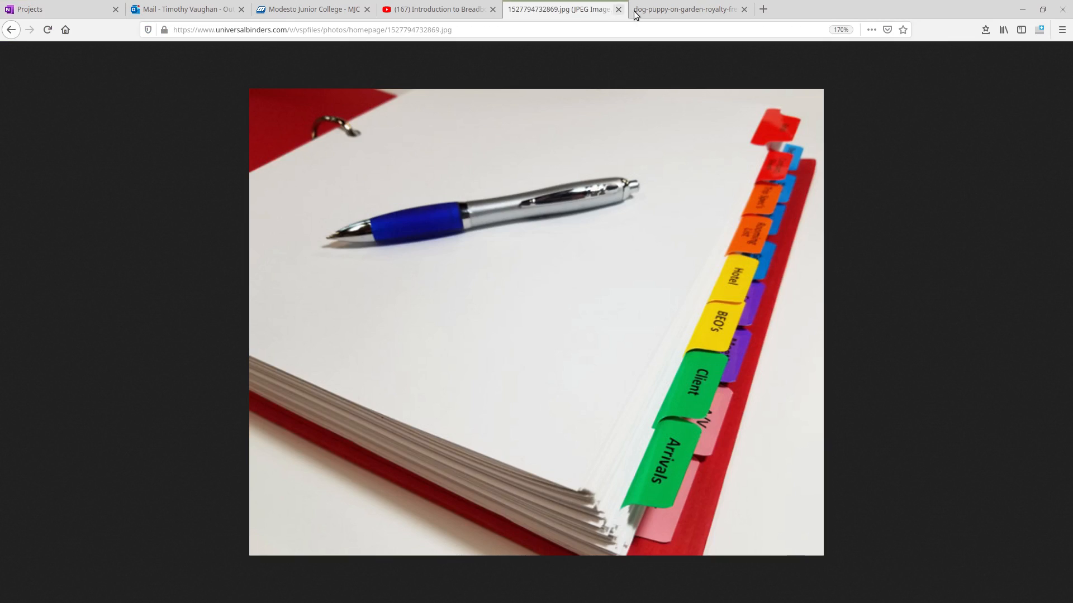
{"action": "left_click", "coordinate": [636, 11]}
{"action": "right_click", "coordinate": [384, 231]}
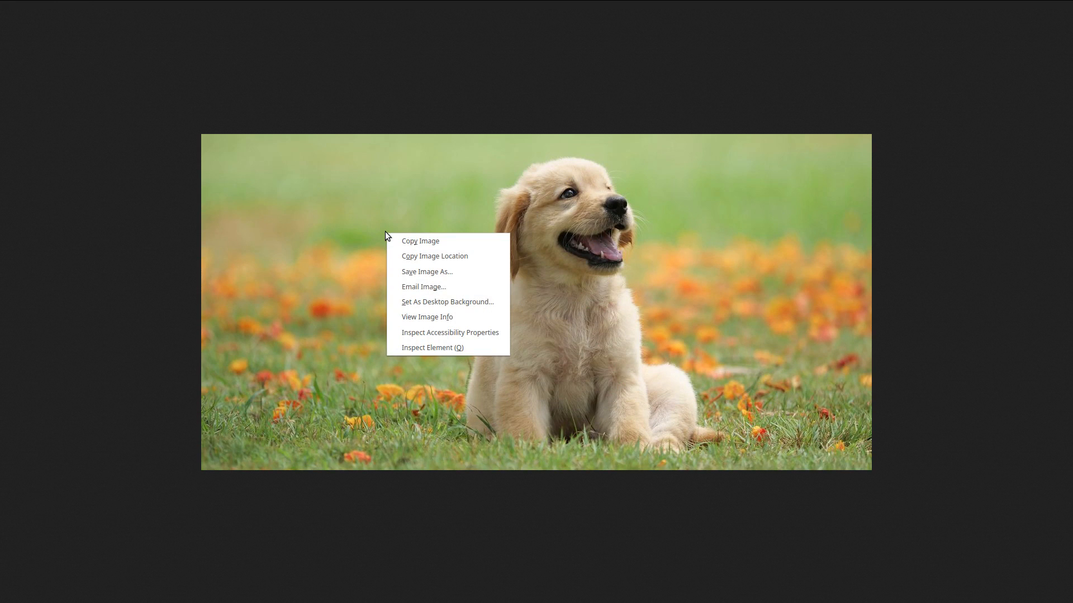
{"action": "left_click", "coordinate": [427, 244]}
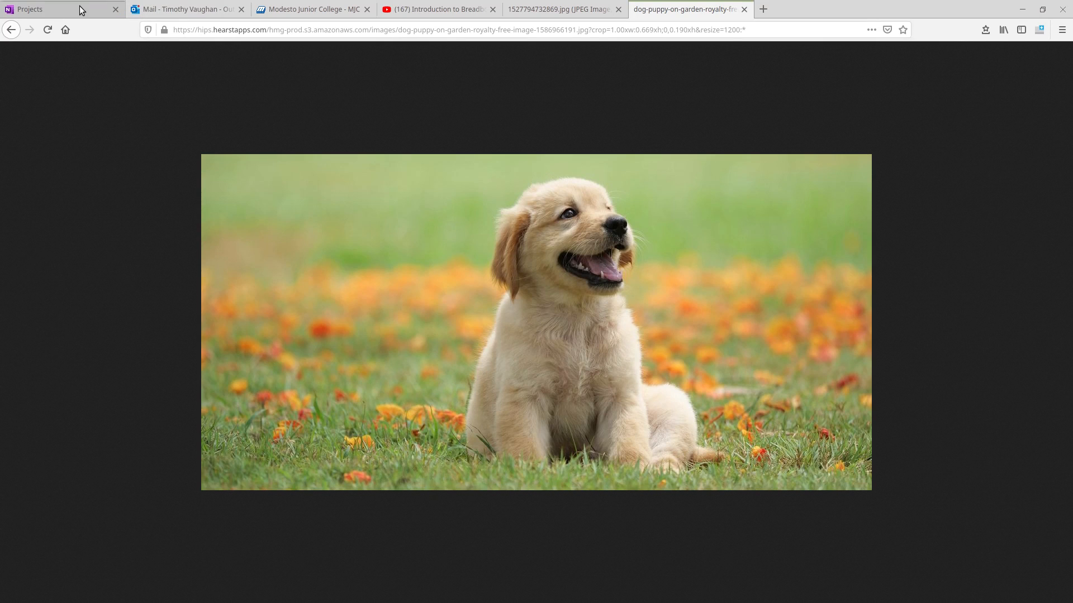
- Paste the puppy image into the Demo page on the blank line above the "Sed ut perspiciatis" paragraph
{"action": "left_click", "coordinate": [79, 8]}
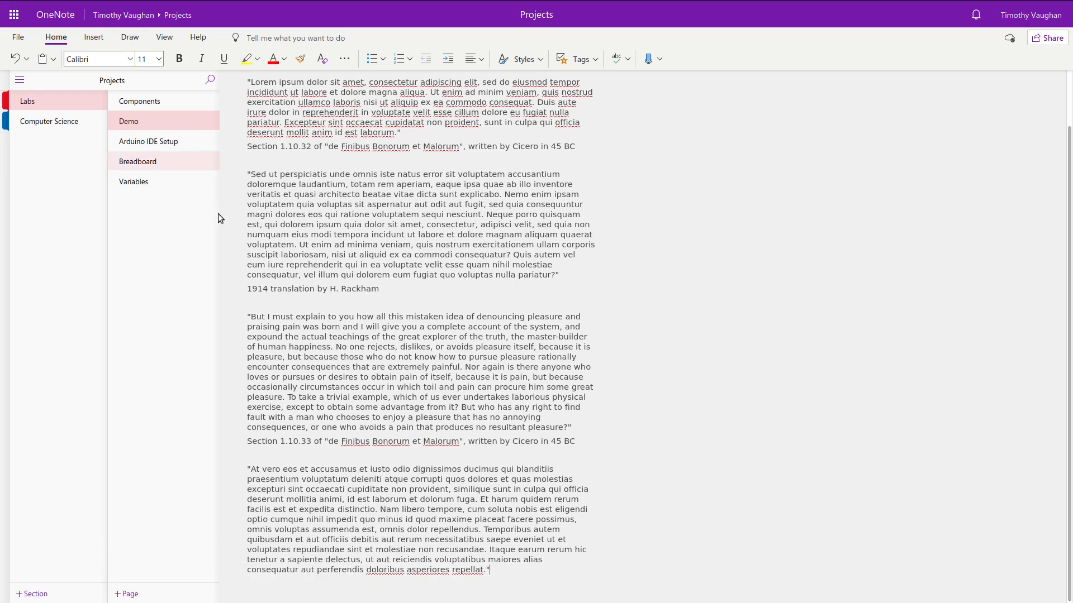
{"action": "right_click", "coordinate": [282, 162]}
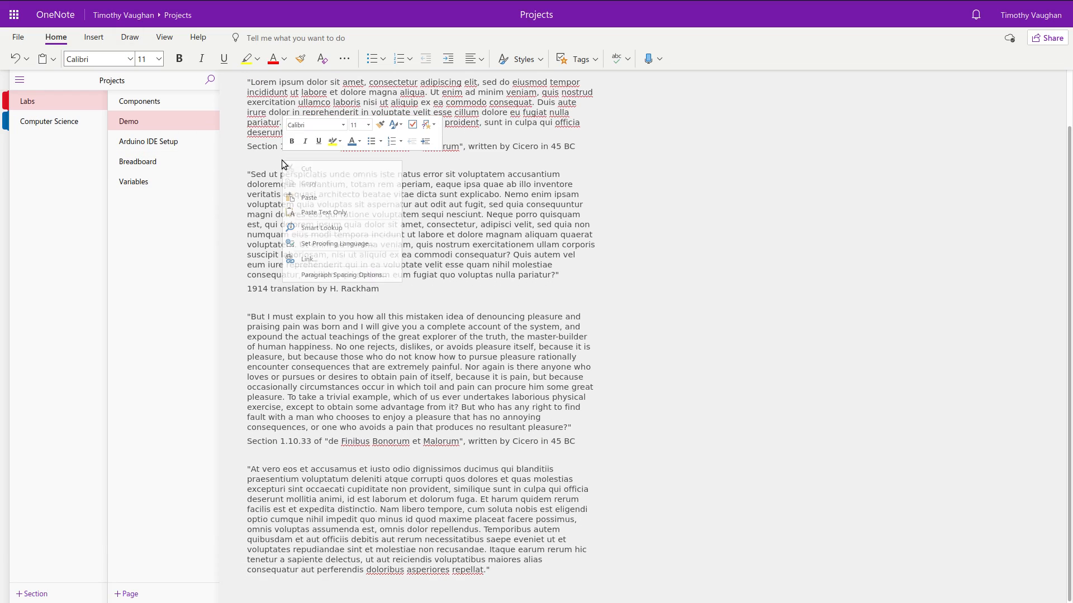
{"action": "left_click", "coordinate": [312, 199]}
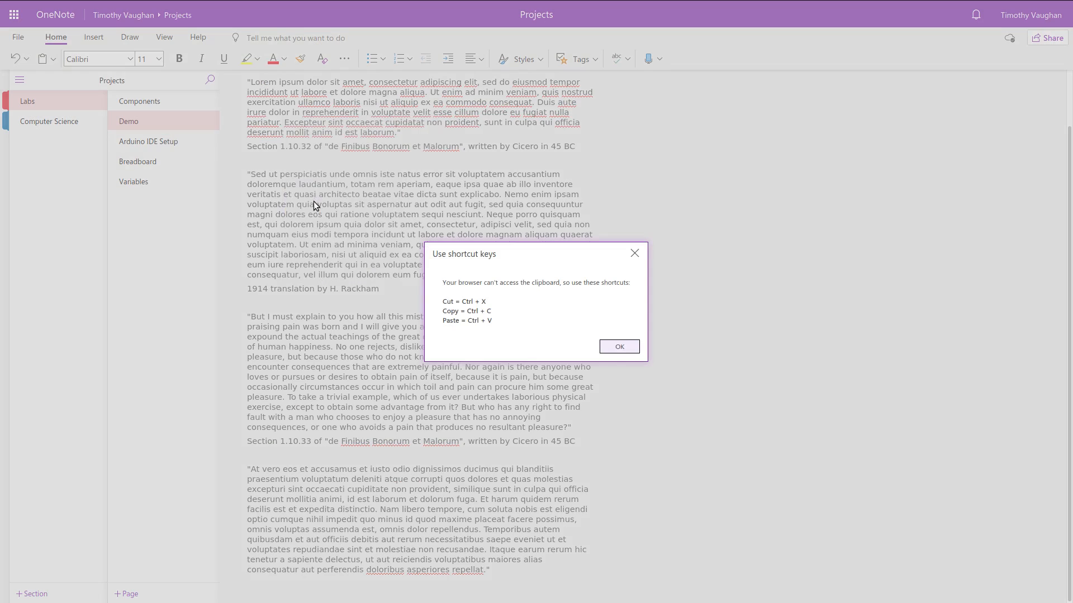
{"action": "left_click", "coordinate": [618, 347]}
{"action": "key", "text": "ctrl+v"}
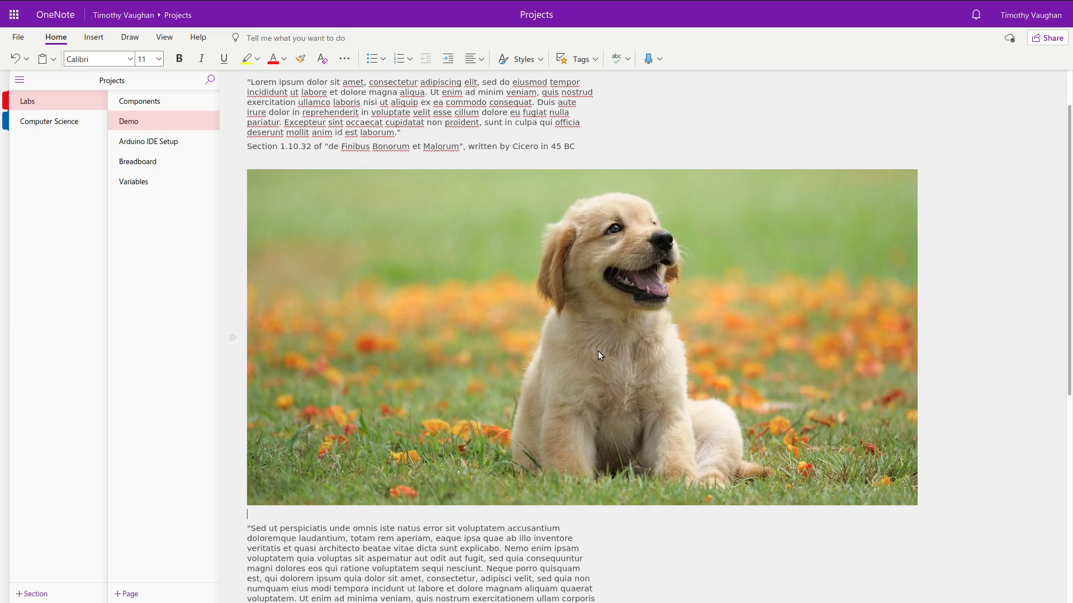
{"action": "left_click", "coordinate": [25, 39]}
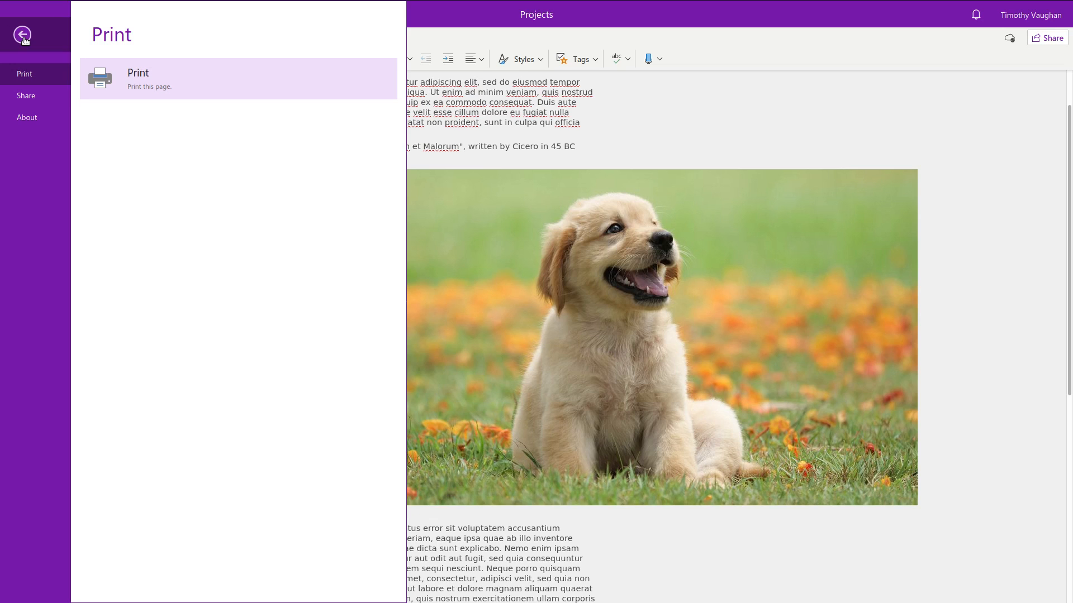
{"action": "left_click", "coordinate": [23, 36]}
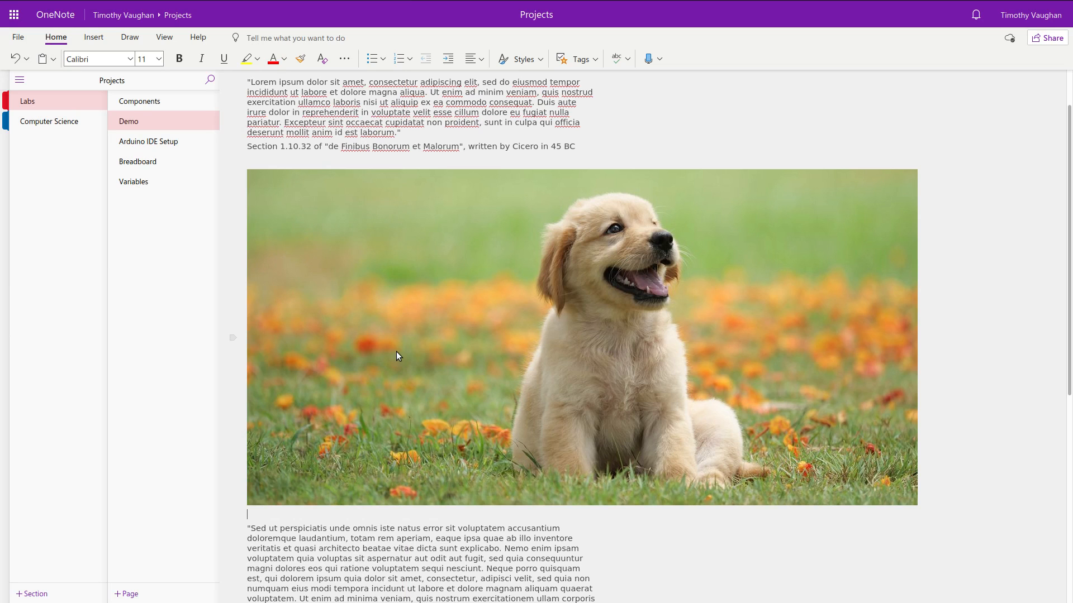
- Copy the web address of the YouTube video "Introduction to Breadboard (Protoboards), Part 1 of 2" and return to the Demo page
{"action": "scroll", "coordinate": [244, 516], "scroll_direction": "down", "scroll_amount": 3}
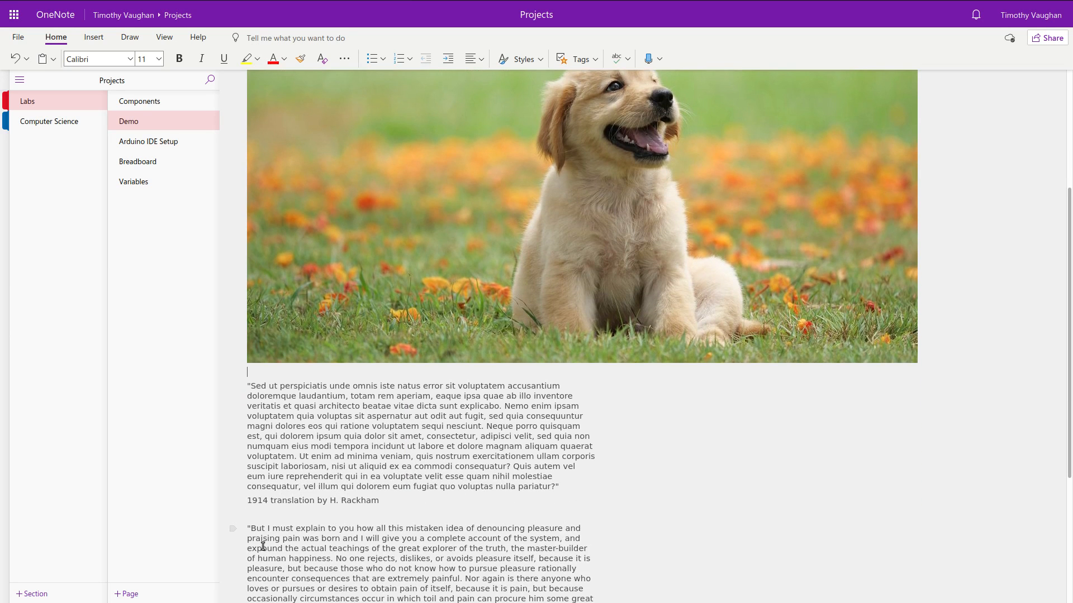
{"action": "mouse_move", "coordinate": [575, 2]}
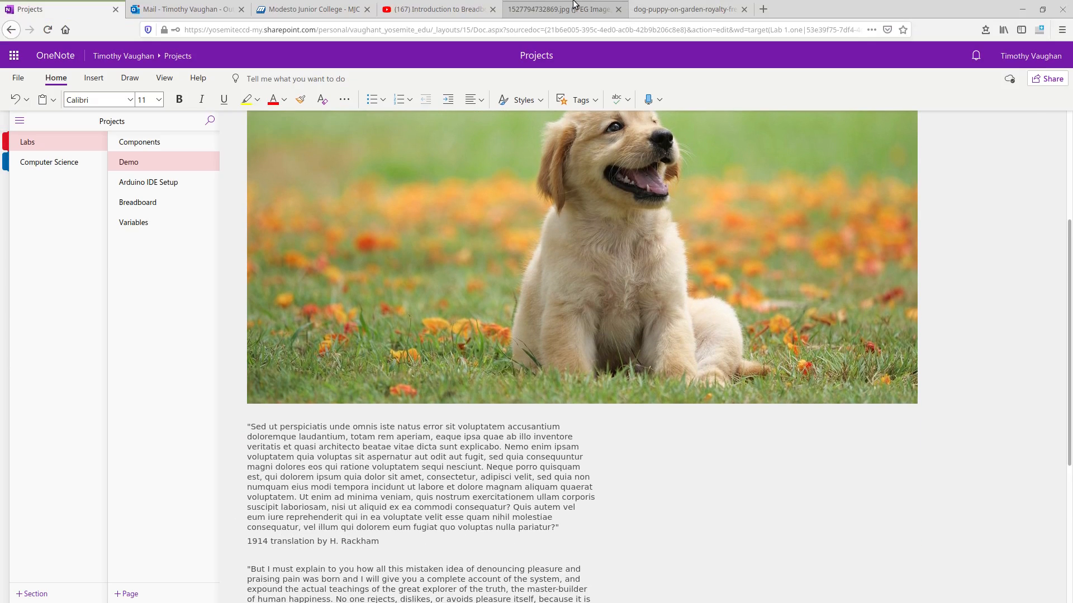
{"action": "left_click", "coordinate": [424, 12]}
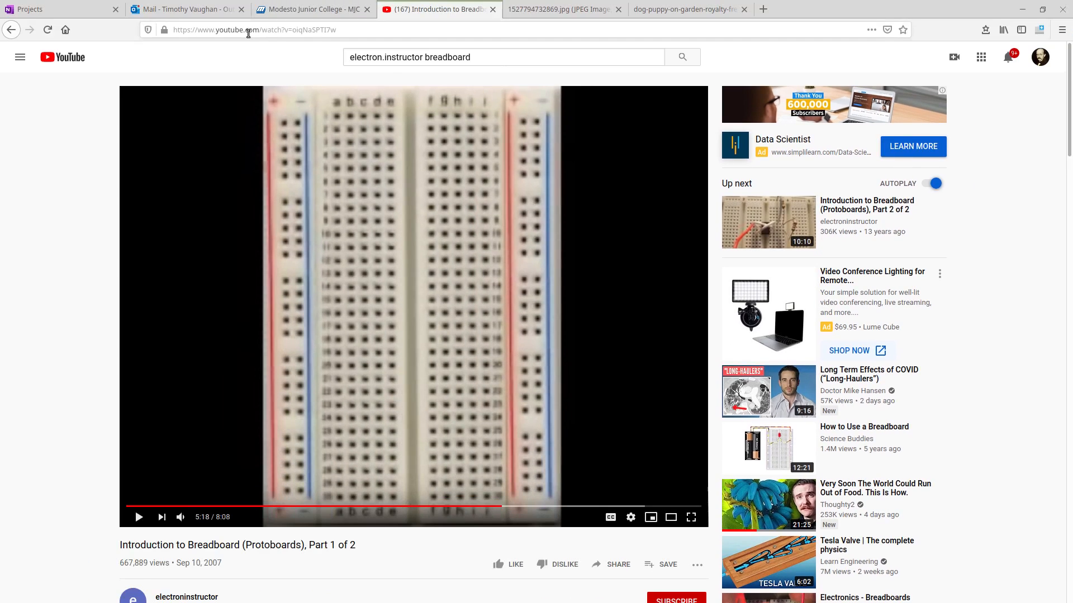
{"action": "left_click", "coordinate": [247, 31]}
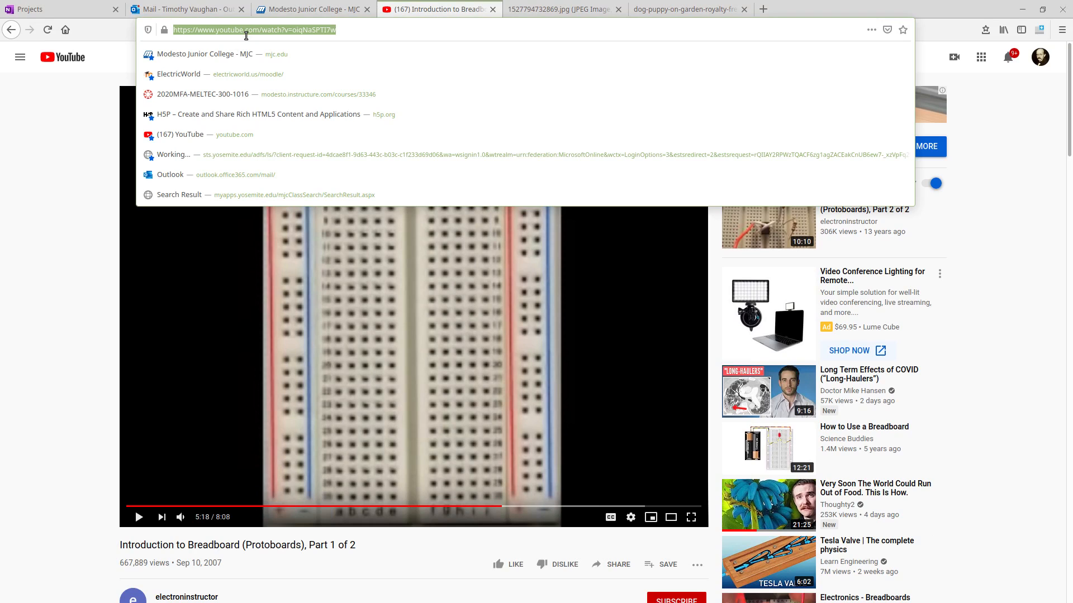
{"action": "right_click", "coordinate": [246, 35]}
{"action": "left_click", "coordinate": [271, 75]}
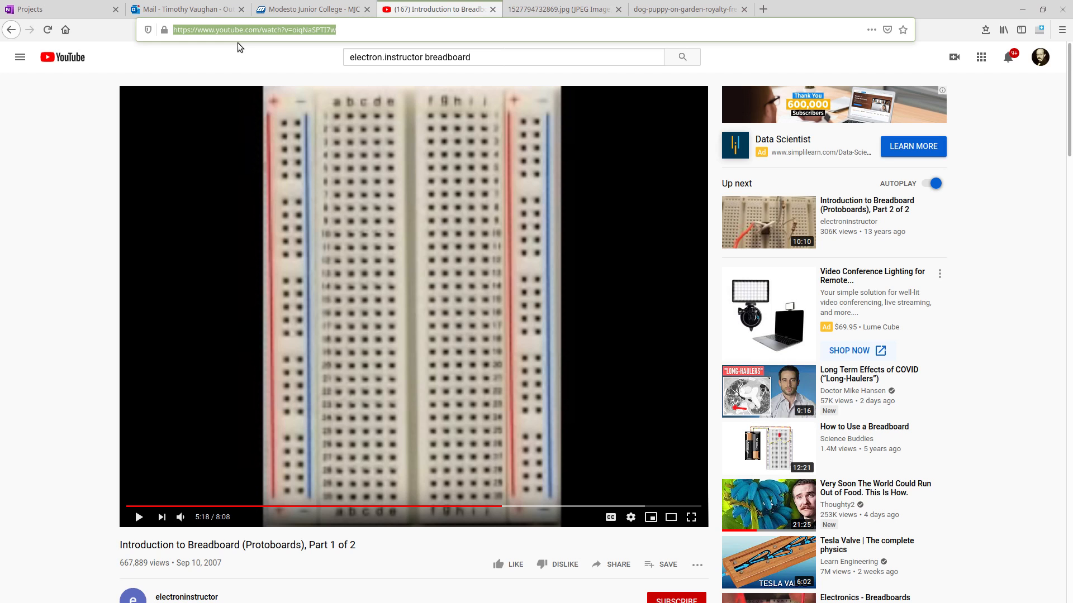
{"action": "left_click", "coordinate": [80, 10]}
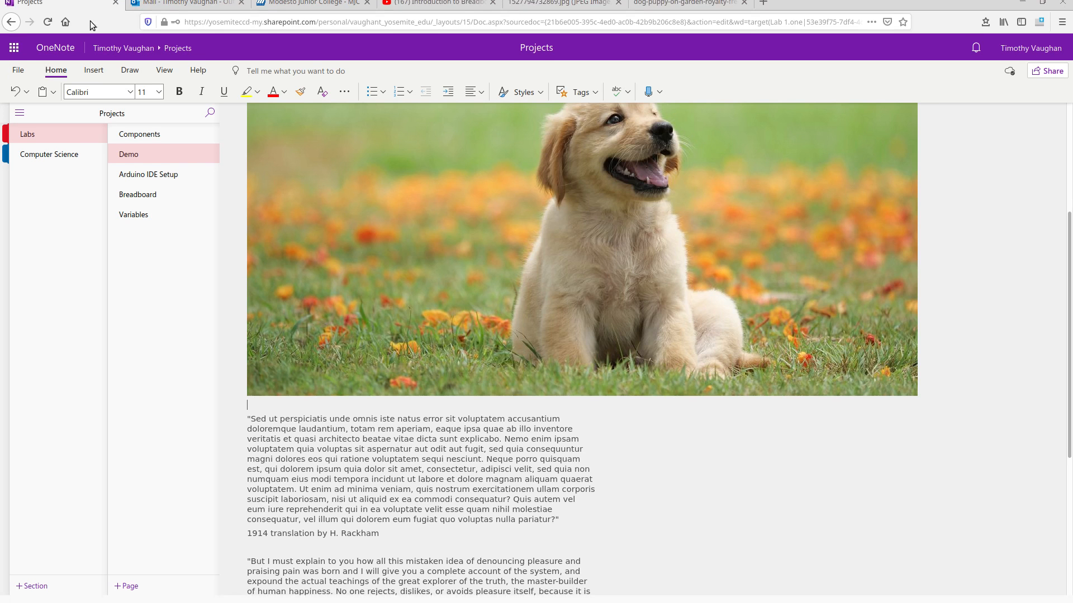
- Embed the copied YouTube video on the Demo page, on the blank line below the "1914 translation" credit line
{"action": "key", "text": "F11"}
{"action": "scroll", "coordinate": [274, 368], "scroll_direction": "down", "scroll_amount": 3}
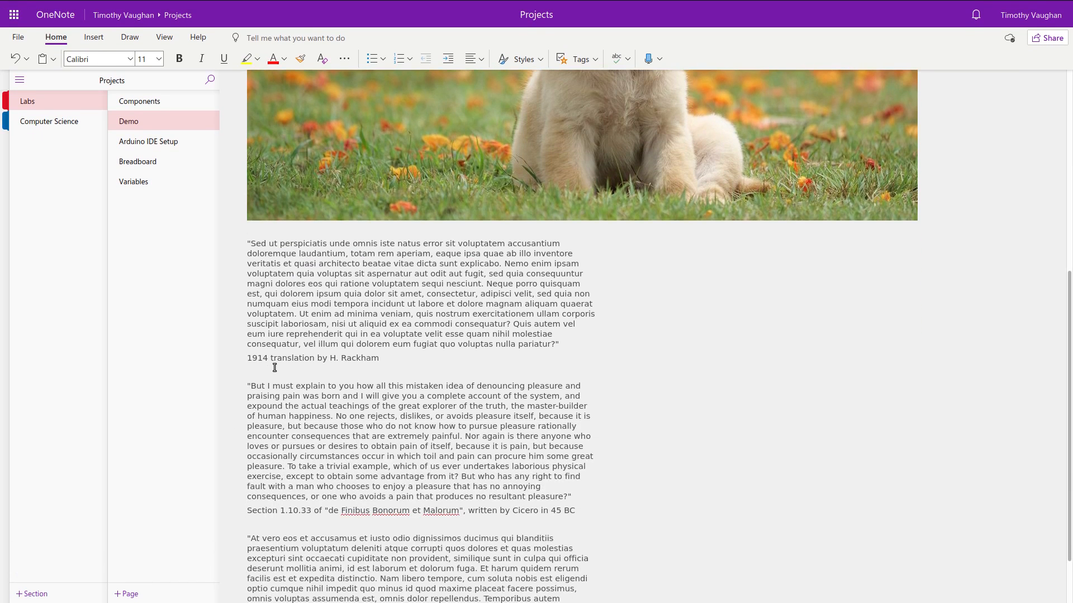
{"action": "left_click", "coordinate": [275, 368]}
{"action": "key", "text": "Return"}
{"action": "key", "text": "Return"}
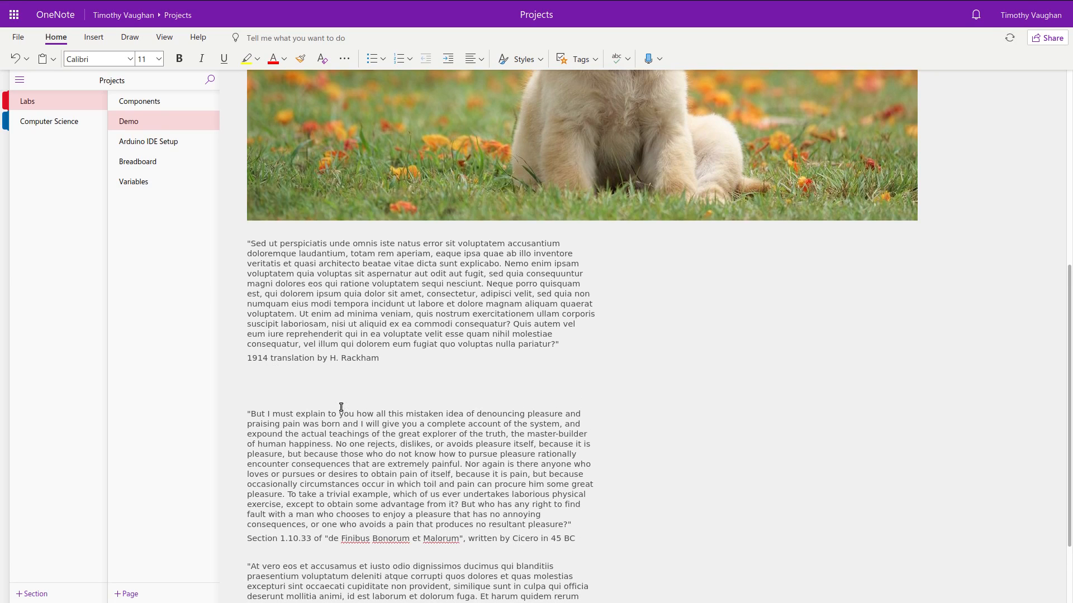
{"action": "key", "text": "ctrl+v"}
{"action": "key", "text": "Return"}
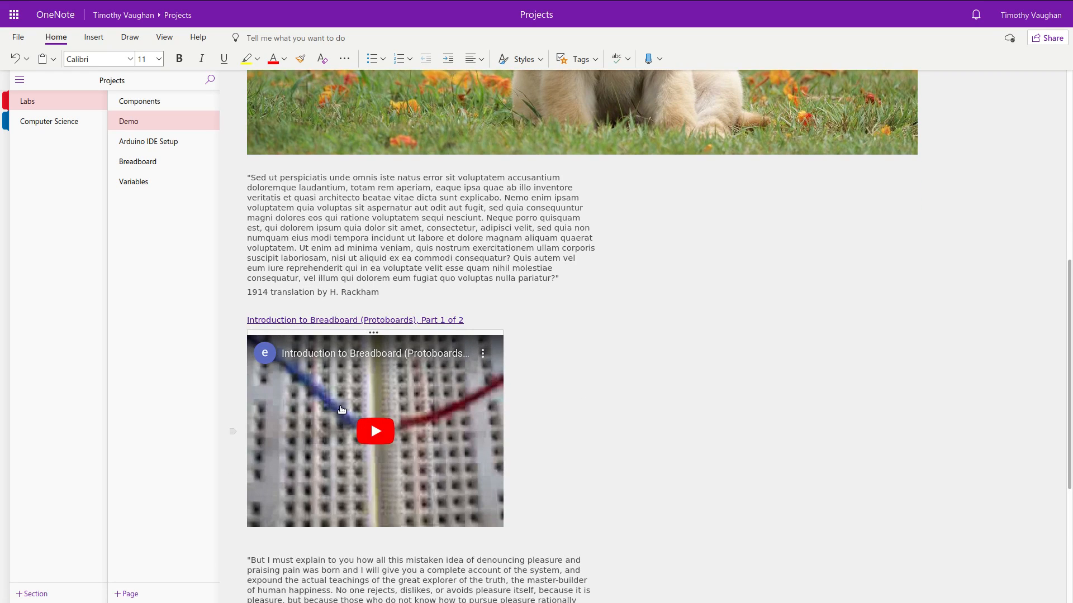
- Play the embedded breadboard video for a few seconds within the page and pause it
{"action": "left_click", "coordinate": [371, 419]}
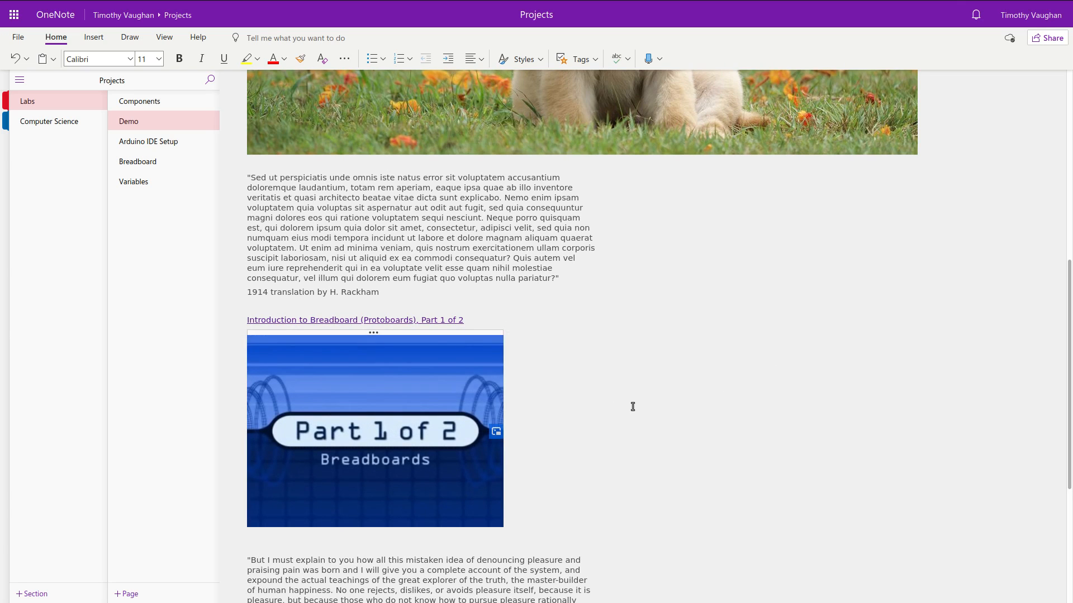
{"action": "mouse_move", "coordinate": [383, 432]}
{"action": "left_click", "coordinate": [267, 516]}
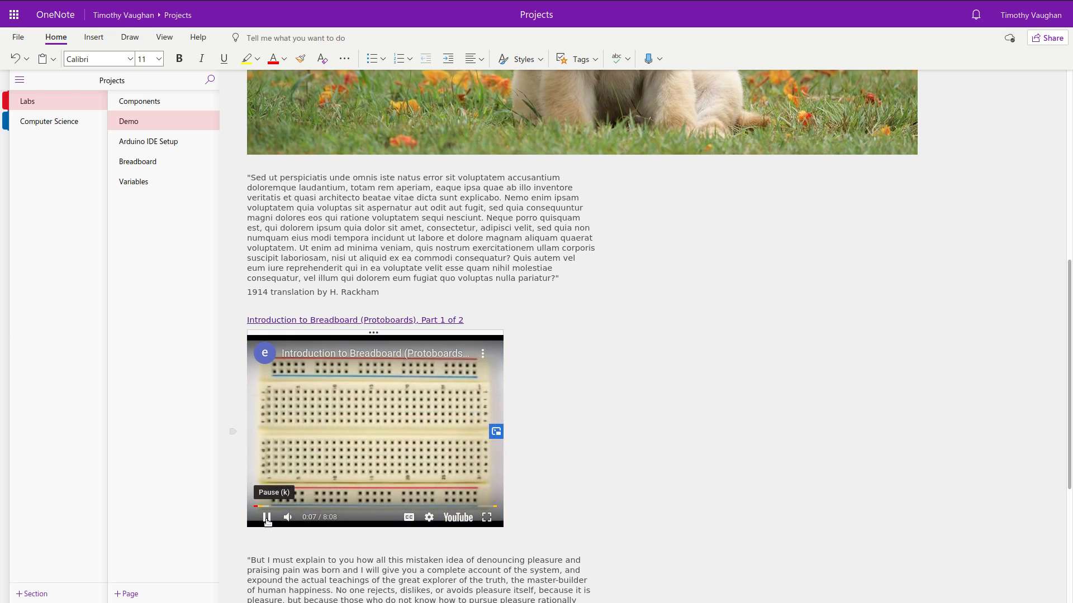
- Move the Demo page below the Breadboard page in the Labs section's page list
{"action": "scroll", "coordinate": [701, 494], "scroll_direction": "up", "scroll_amount": 7}
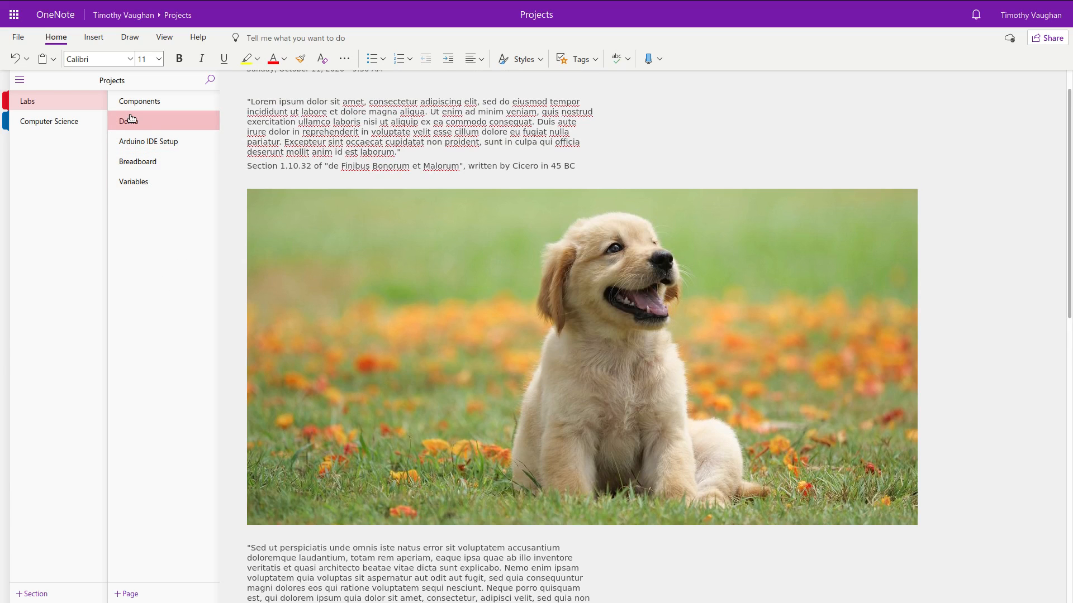
{"action": "left_click_drag", "start_coordinate": [132, 119], "coordinate": [133, 172]}
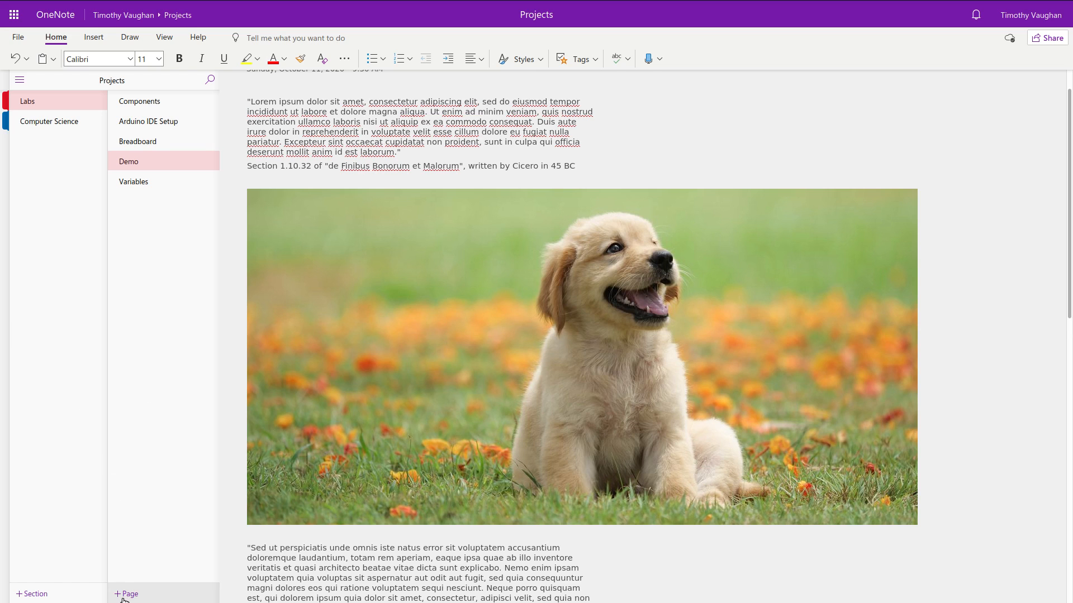
- Add a new section named Notes to the Projects notebook
{"action": "left_click", "coordinate": [32, 596]}
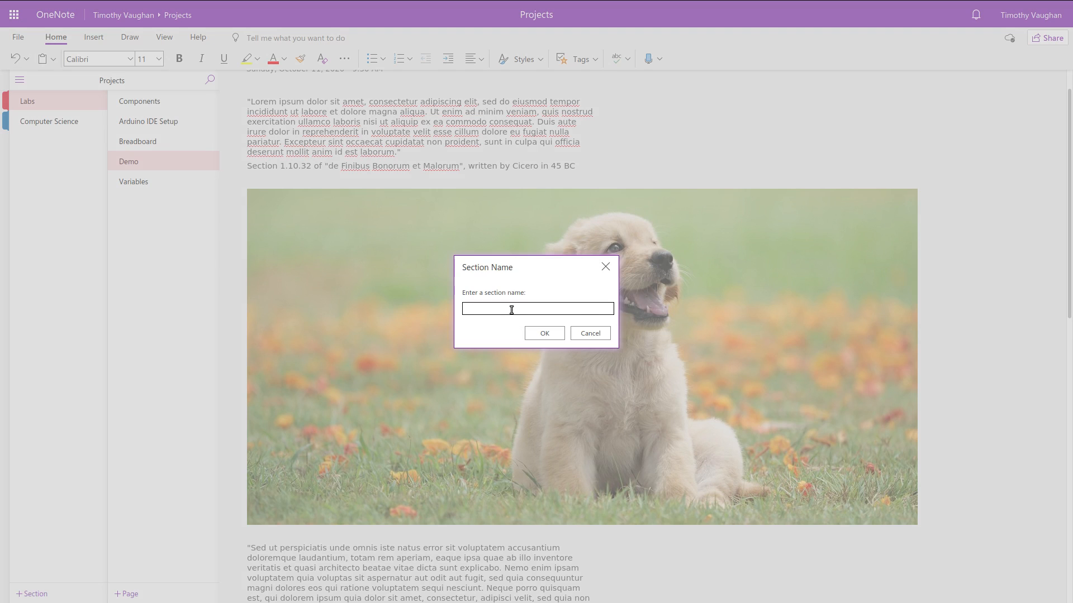
{"action": "type", "text": "Notes"}
{"action": "key", "text": "Return"}
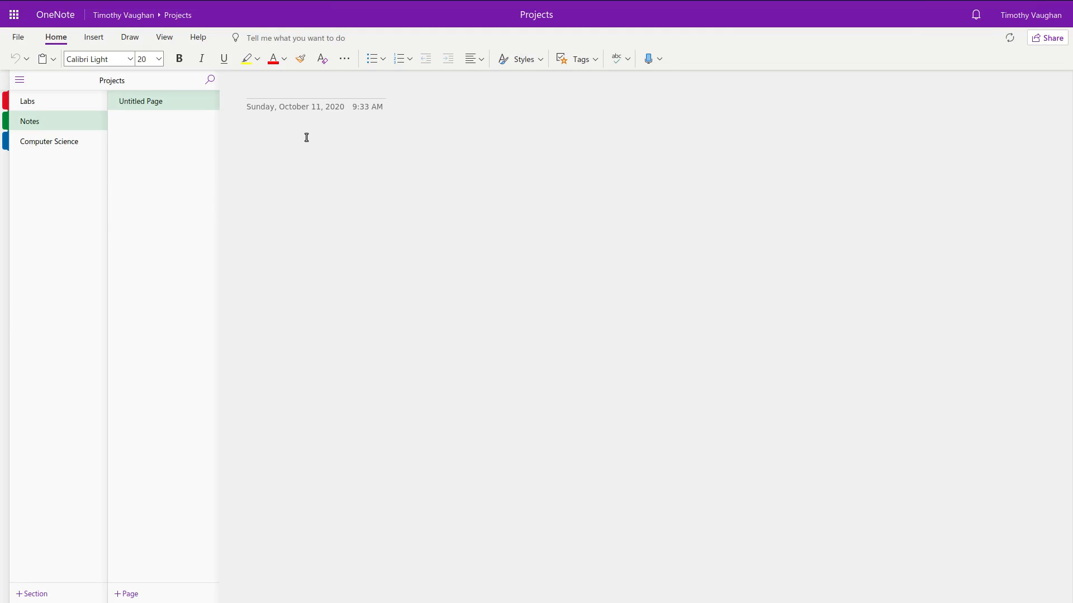
- Title the untitled page in the Notes section "Memory" and move the Notes section below Computer Science
{"action": "left_click", "coordinate": [49, 119]}
{"action": "type", "text": "Memeory"}
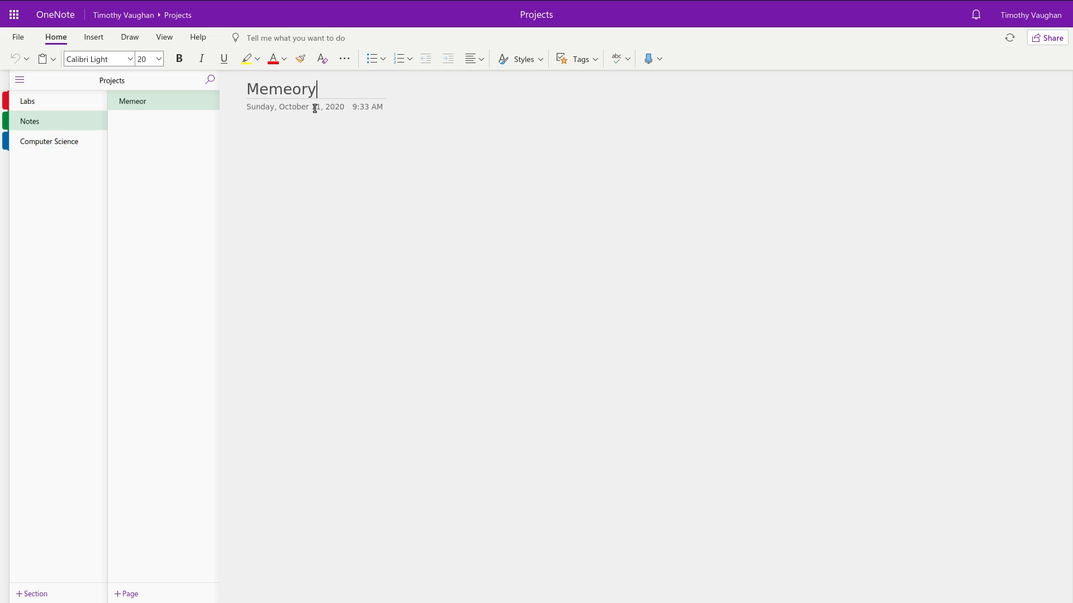
{"action": "key", "text": "BackSpace"}
{"action": "key", "text": "BackSpace"}
{"action": "key", "text": "BackSpace"}
{"action": "key", "text": "BackSpace"}
{"action": "type", "text": "ory"}
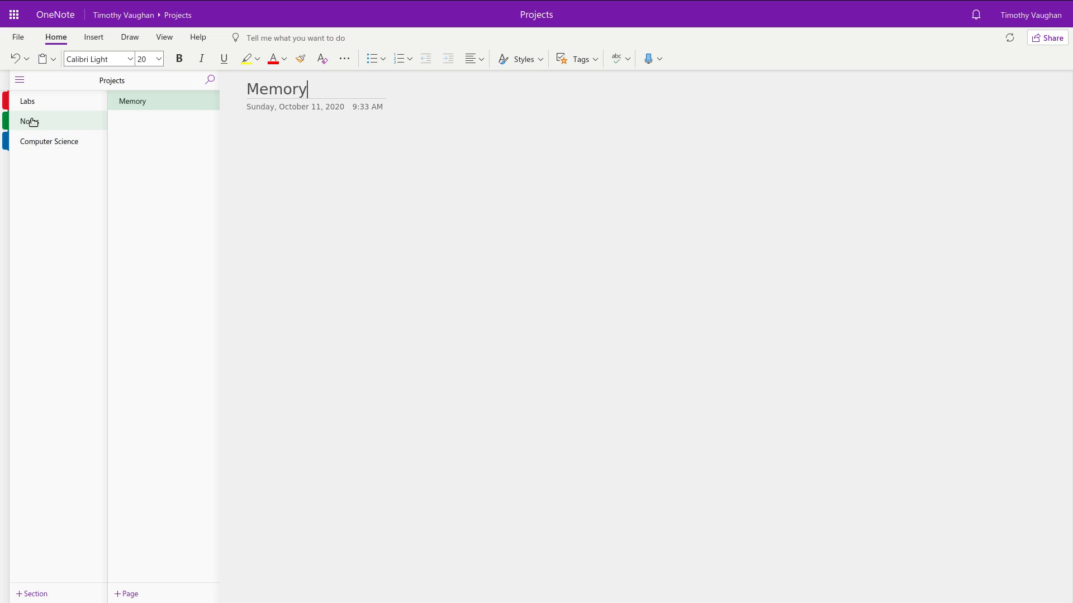
{"action": "left_click_drag", "start_coordinate": [33, 122], "coordinate": [32, 150]}
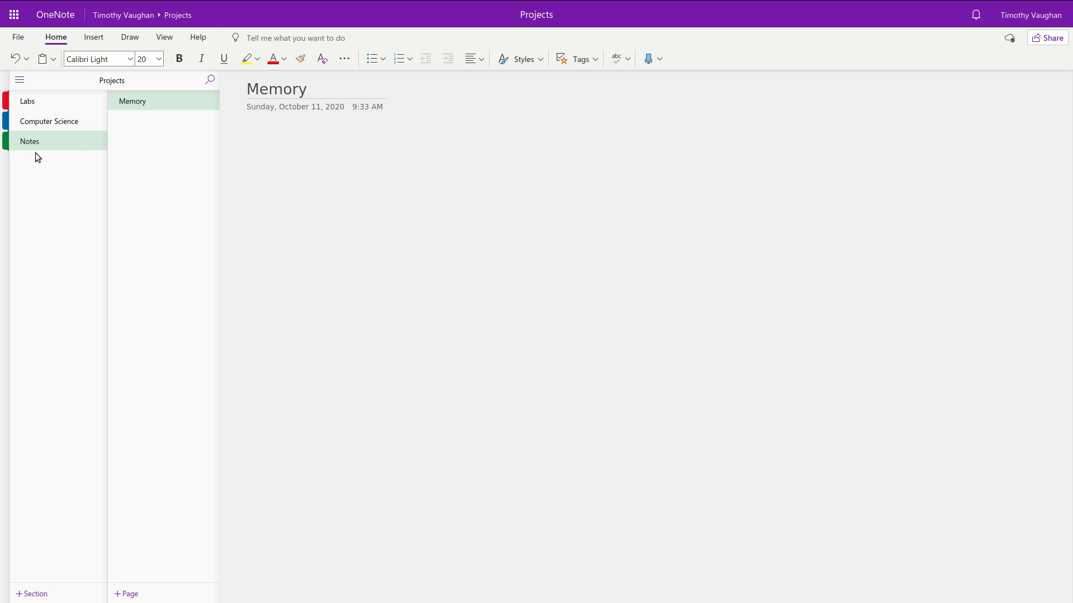
- From the Labs section, create a view-only sharing link to the notebook for anyone with the link, and copy it
{"action": "left_click", "coordinate": [66, 102]}
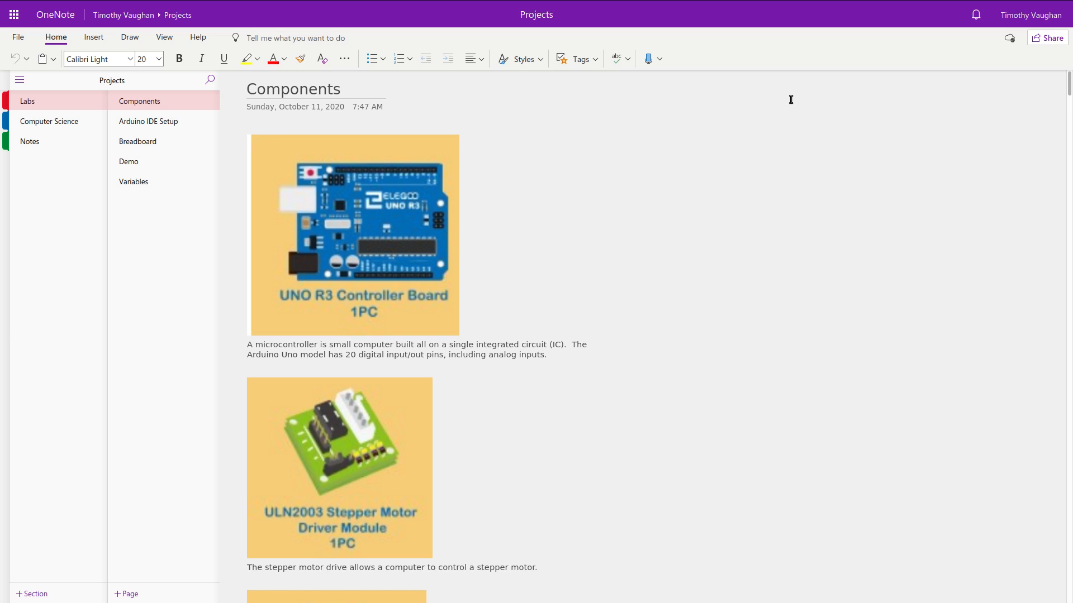
{"action": "left_click", "coordinate": [1047, 39]}
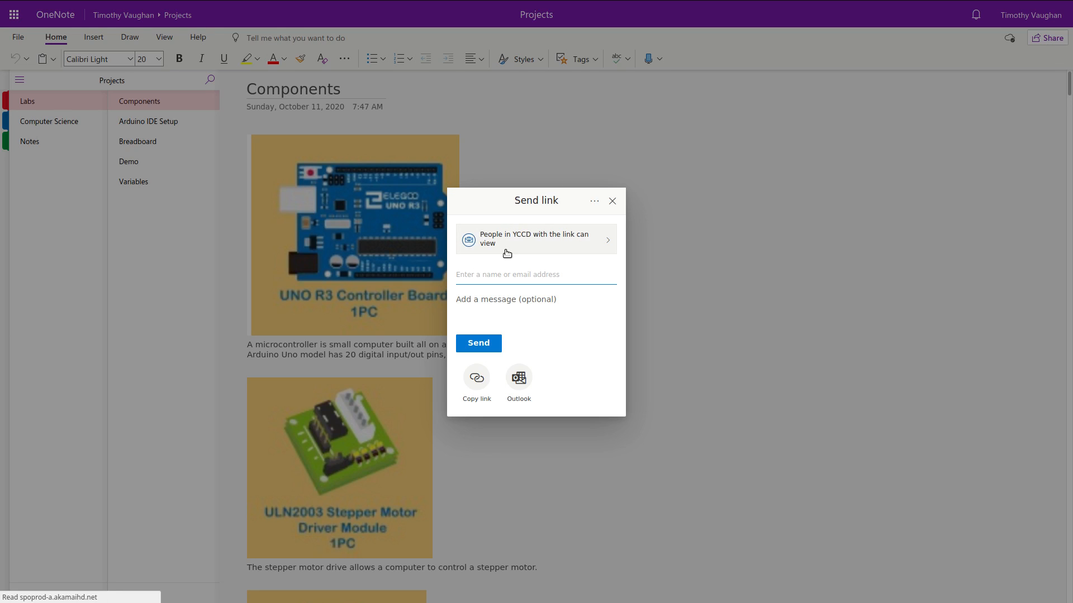
{"action": "left_click", "coordinate": [608, 242]}
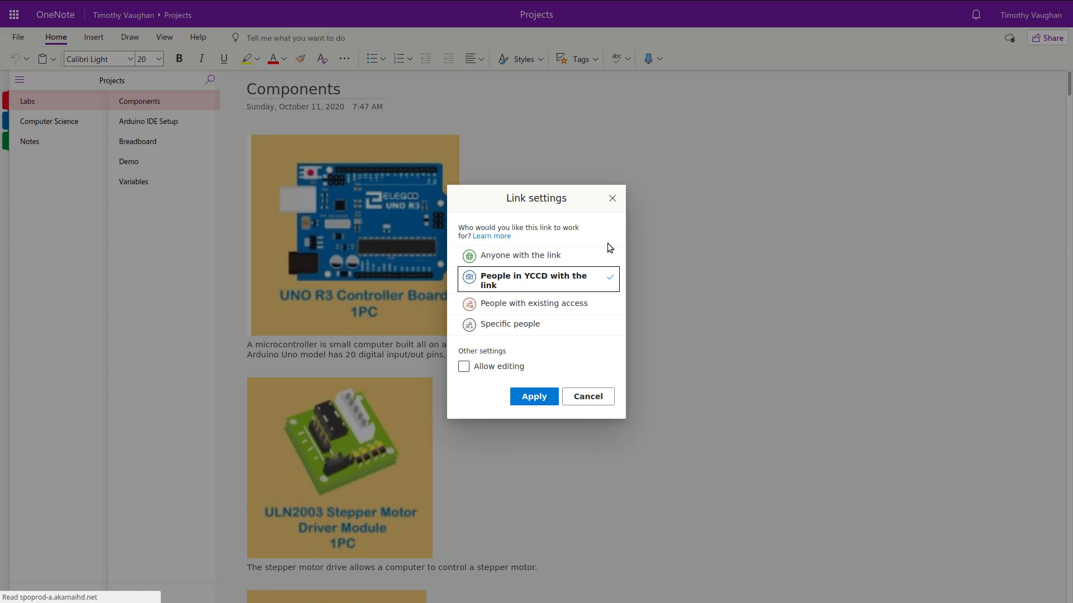
{"action": "left_click", "coordinate": [523, 258]}
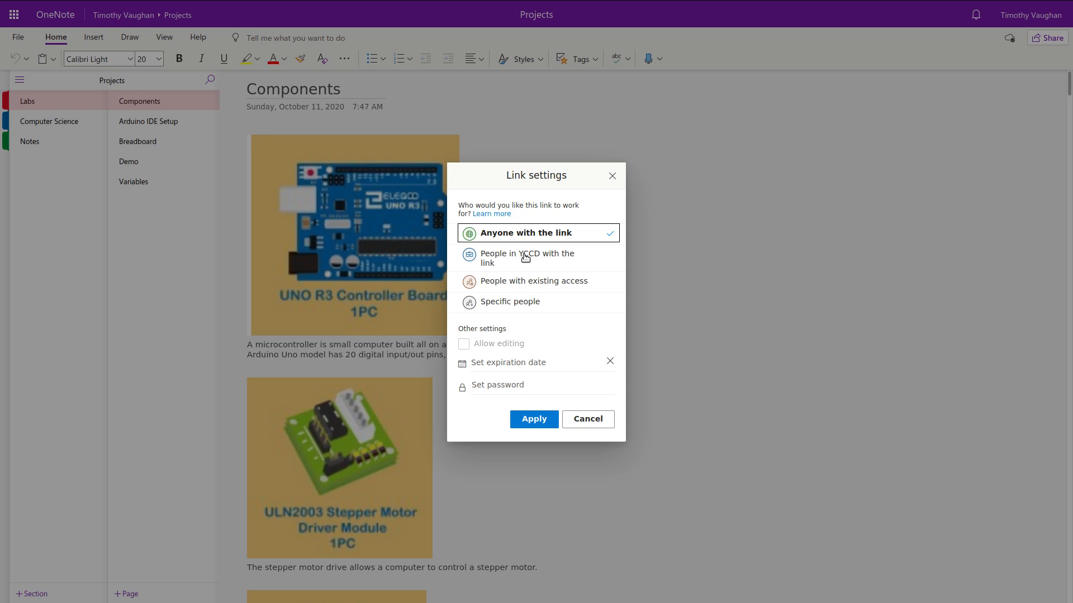
{"action": "left_click", "coordinate": [527, 424]}
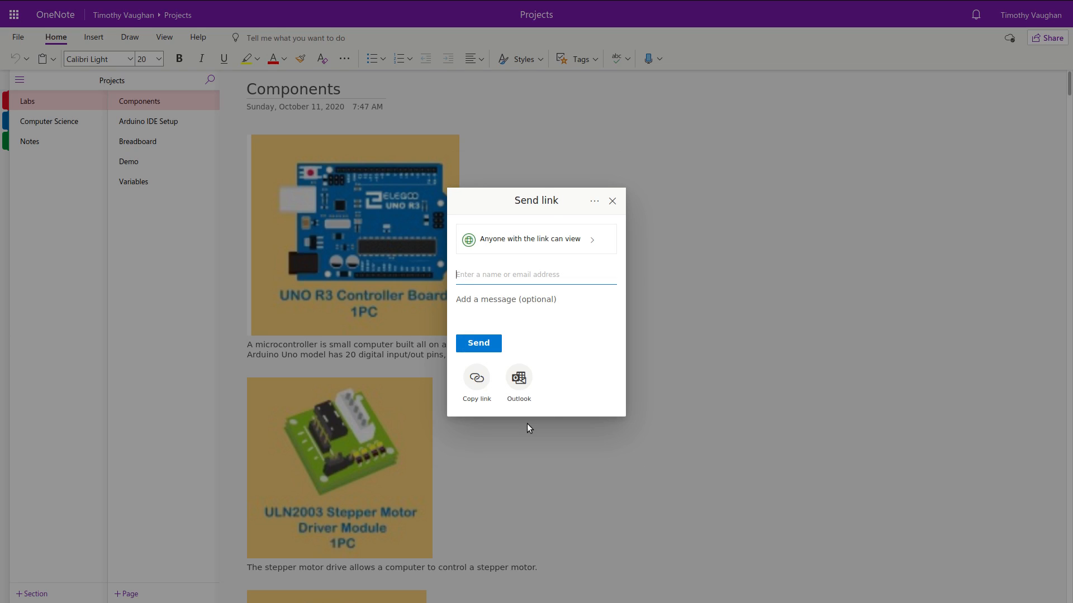
{"action": "left_click", "coordinate": [474, 378]}
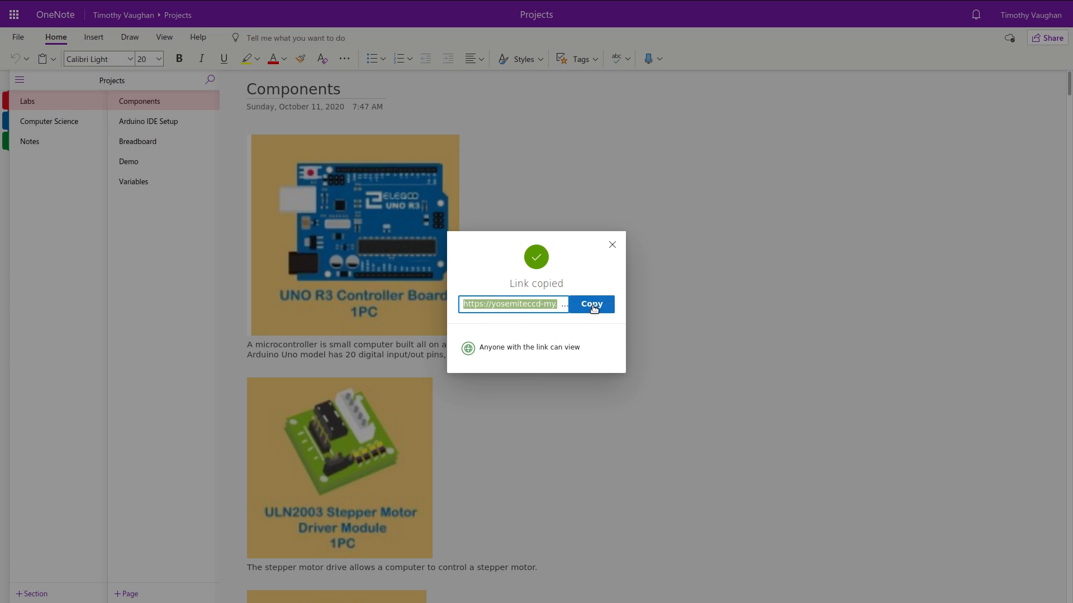
{"action": "left_click", "coordinate": [594, 309]}
{"action": "left_click", "coordinate": [605, 178]}
{"action": "scroll", "coordinate": [600, 182], "scroll_direction": "down", "scroll_amount": 2}
{"action": "scroll", "coordinate": [502, 162], "scroll_direction": "up", "scroll_amount": 2}
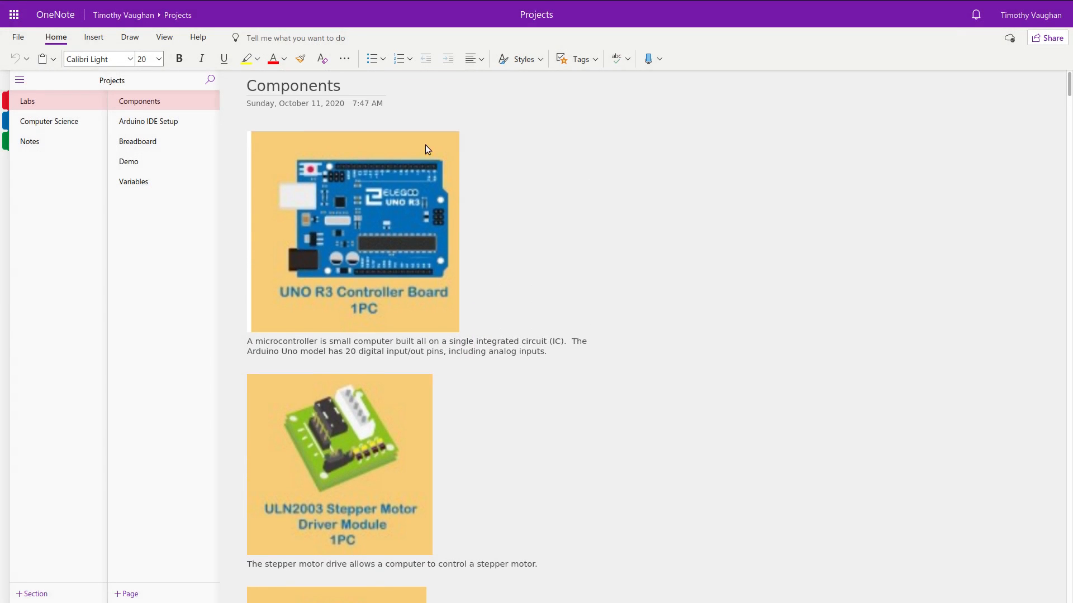
- Paste the copied sharing link into the body of the Memory page in the Notes section as a hyperlink
{"action": "left_click", "coordinate": [35, 143]}
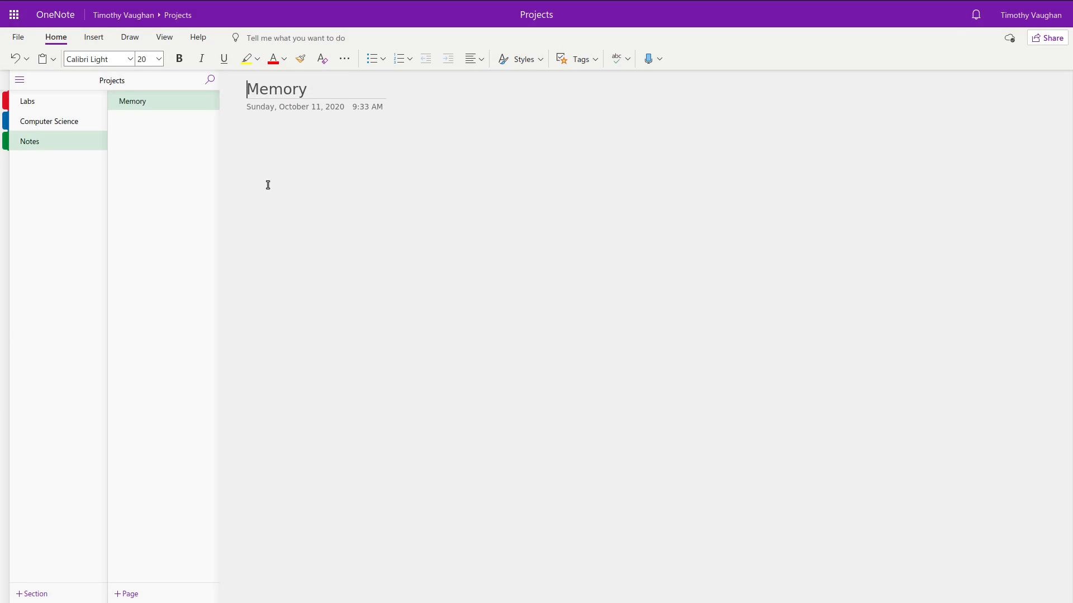
{"action": "left_click", "coordinate": [330, 156]}
{"action": "key", "text": "ctrl+v"}
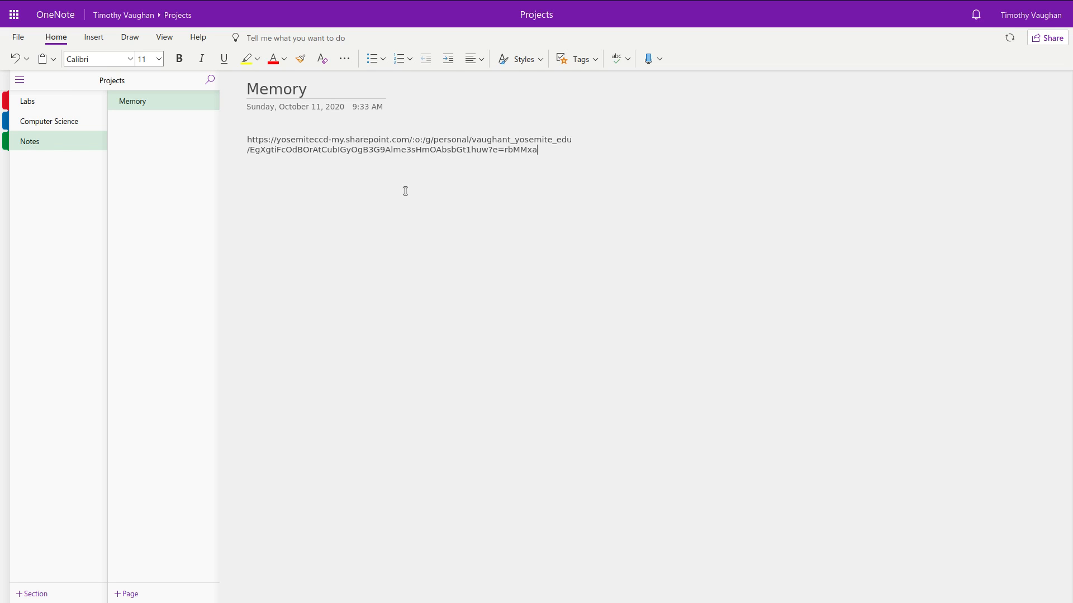
{"action": "key", "text": "Return"}
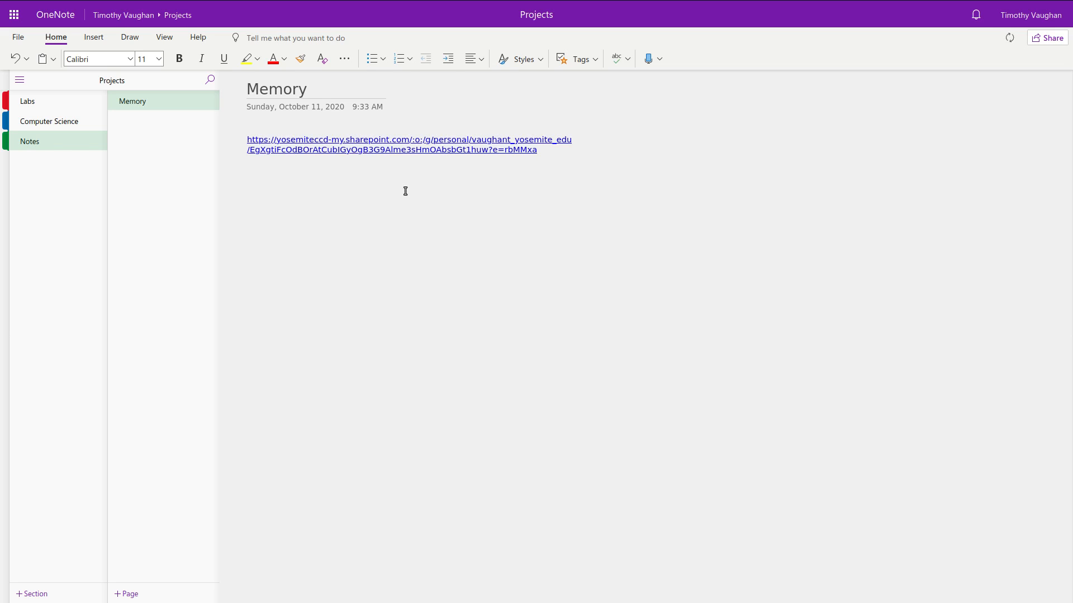
- Open the notebook through the pasted link, view the Demo page down to its embedded video, and check the sharing options
{"action": "left_click", "coordinate": [411, 145]}
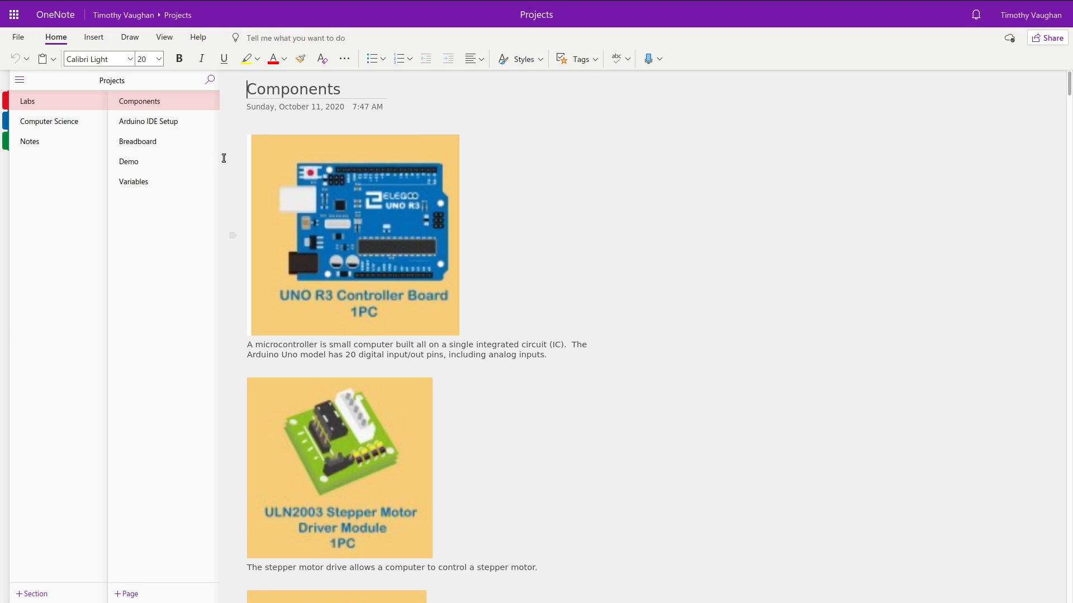
{"action": "left_click", "coordinate": [138, 168]}
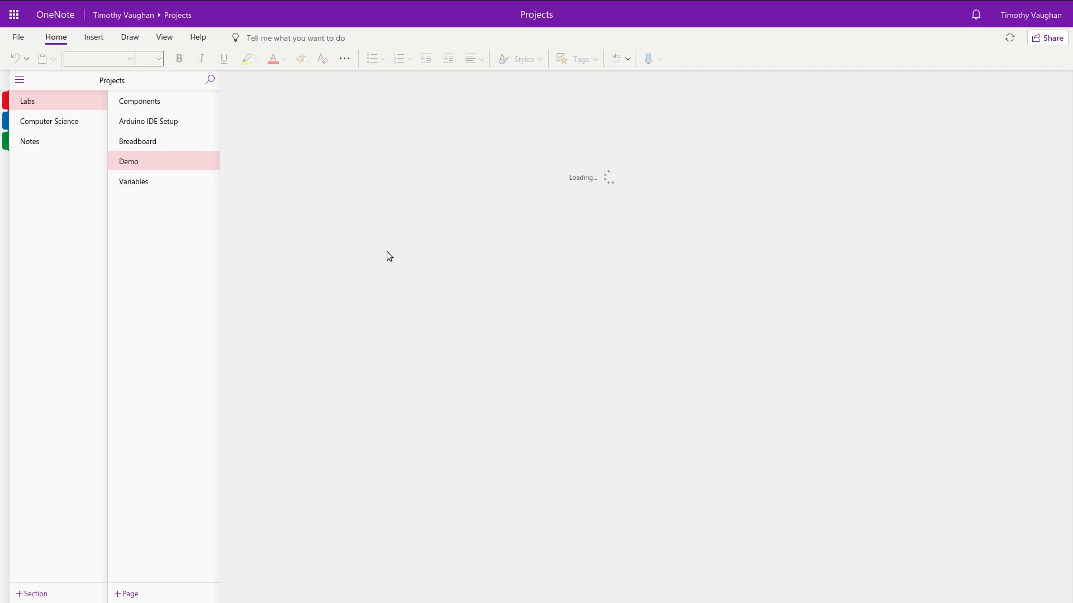
{"action": "scroll", "coordinate": [407, 381], "scroll_direction": "down", "scroll_amount": 4}
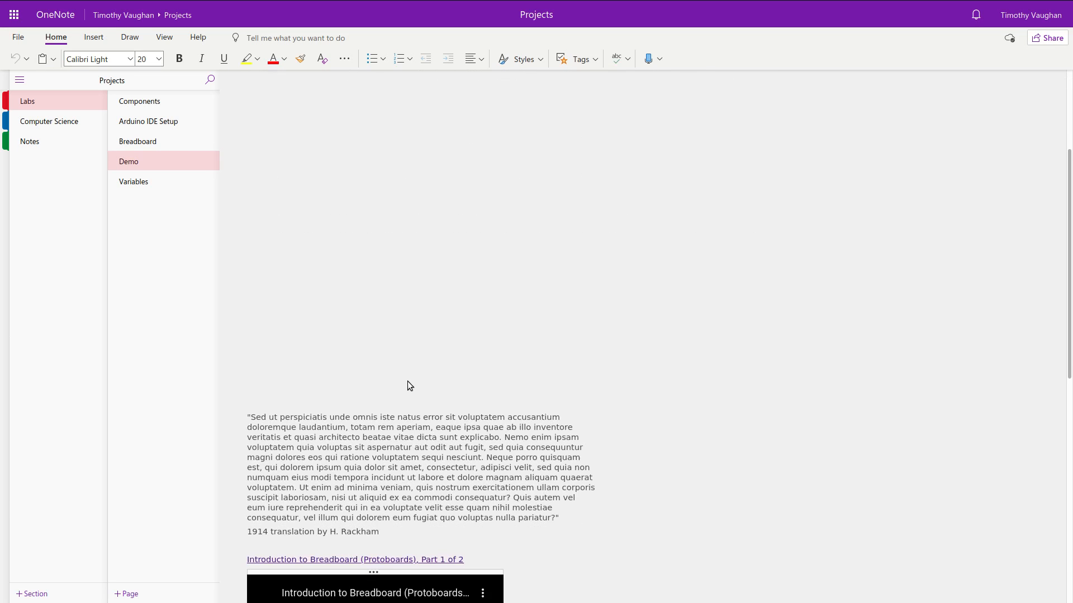
{"action": "scroll", "coordinate": [419, 375], "scroll_direction": "down", "scroll_amount": 2}
{"action": "scroll", "coordinate": [550, 430], "scroll_direction": "down", "scroll_amount": 2}
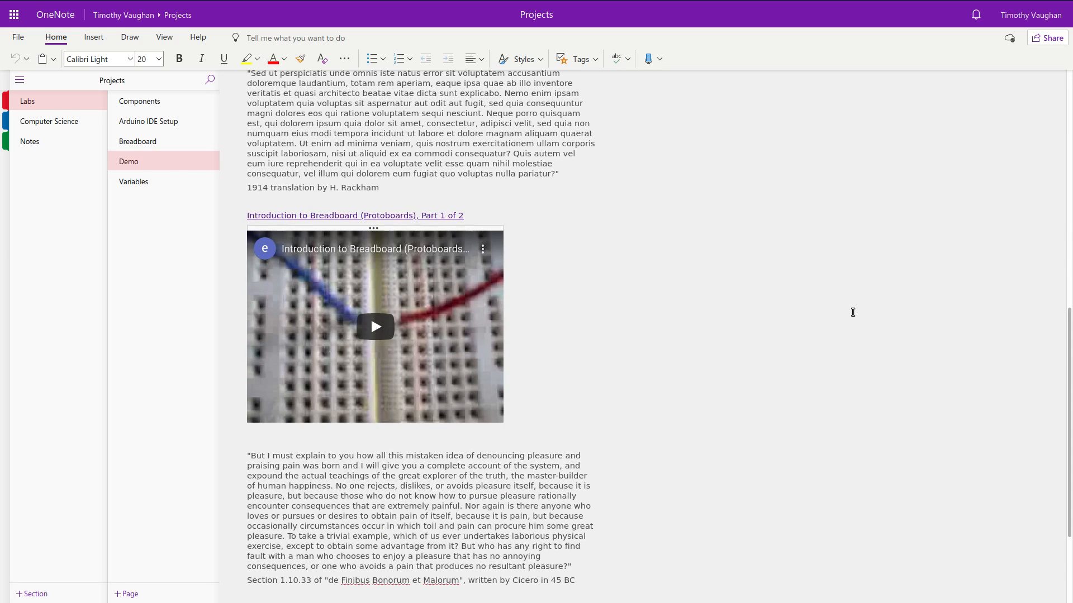
{"action": "left_click", "coordinate": [1061, 40]}
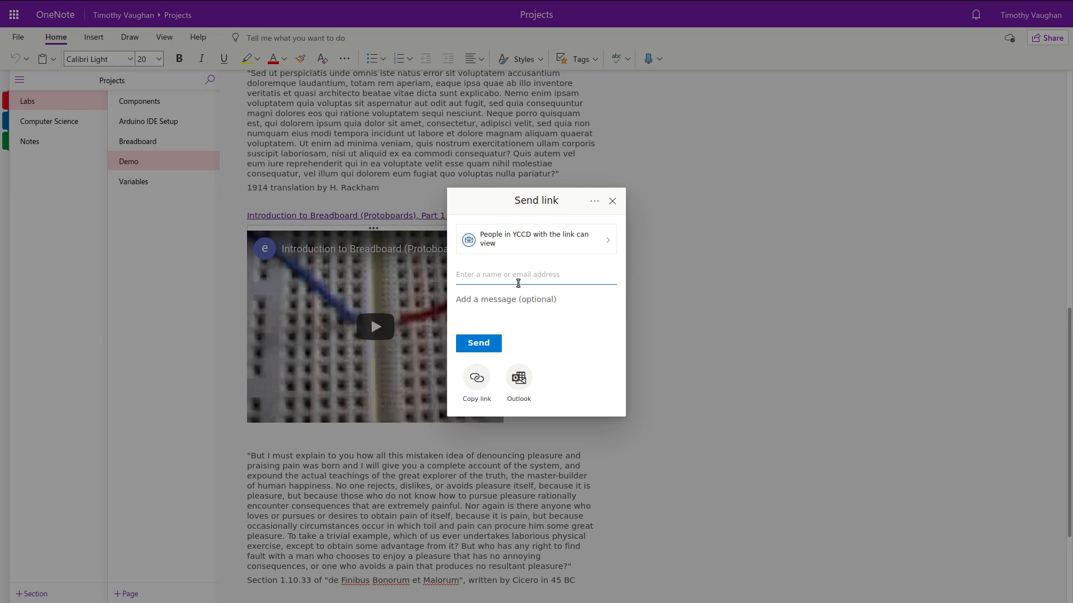
{"action": "left_click", "coordinate": [613, 202]}
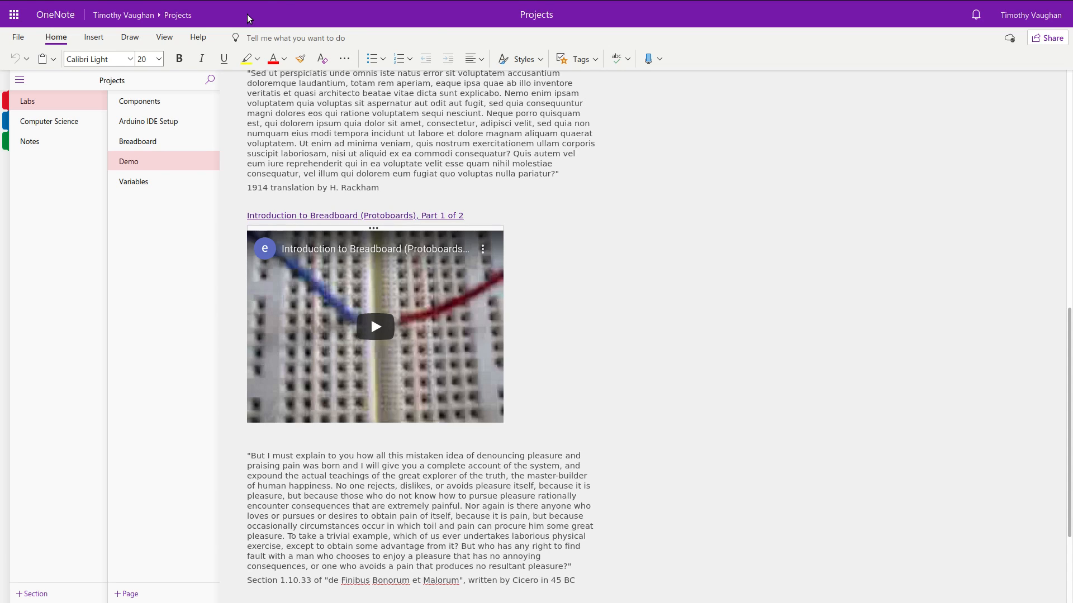
- Switch to Outlook, paste the notebook's sharing link into the body of a new message, and return to the original OneNote notebook
{"action": "mouse_move", "coordinate": [268, 1]}
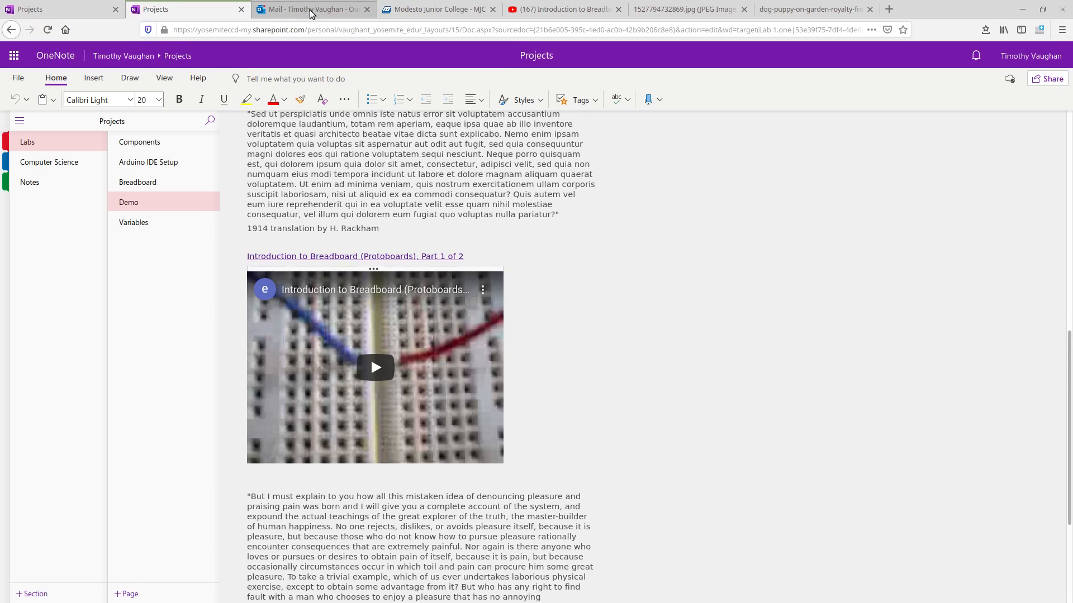
{"action": "left_click", "coordinate": [311, 10]}
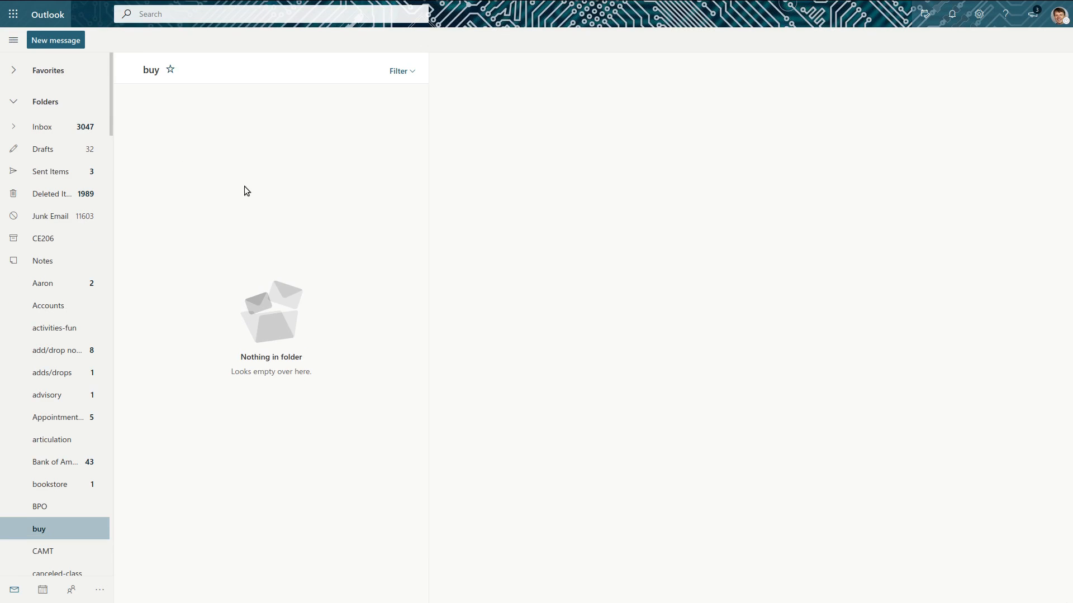
{"action": "left_click", "coordinate": [56, 40]}
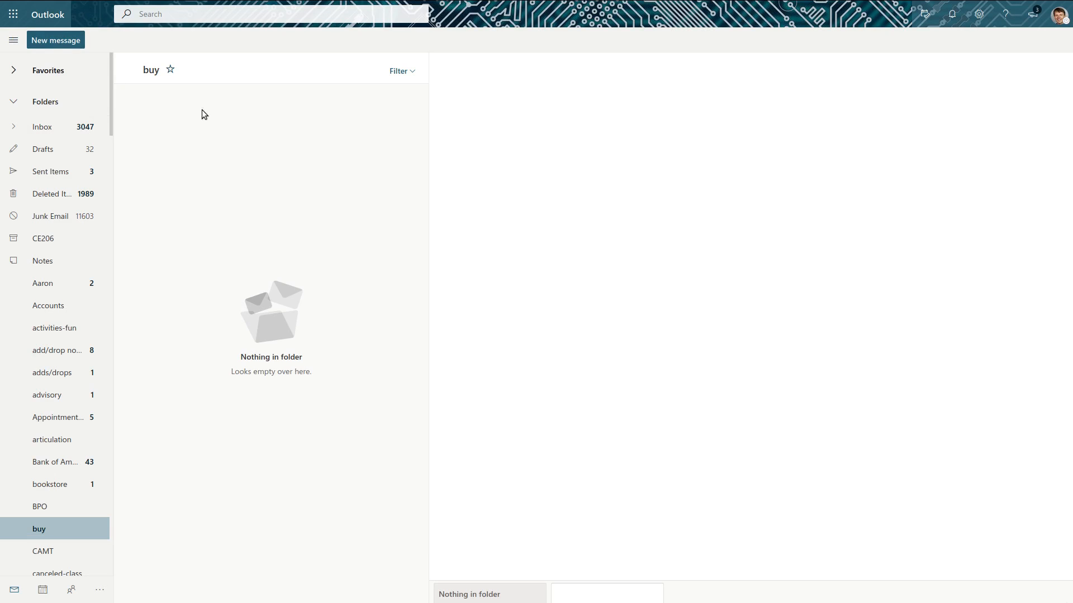
{"action": "left_click", "coordinate": [469, 165]}
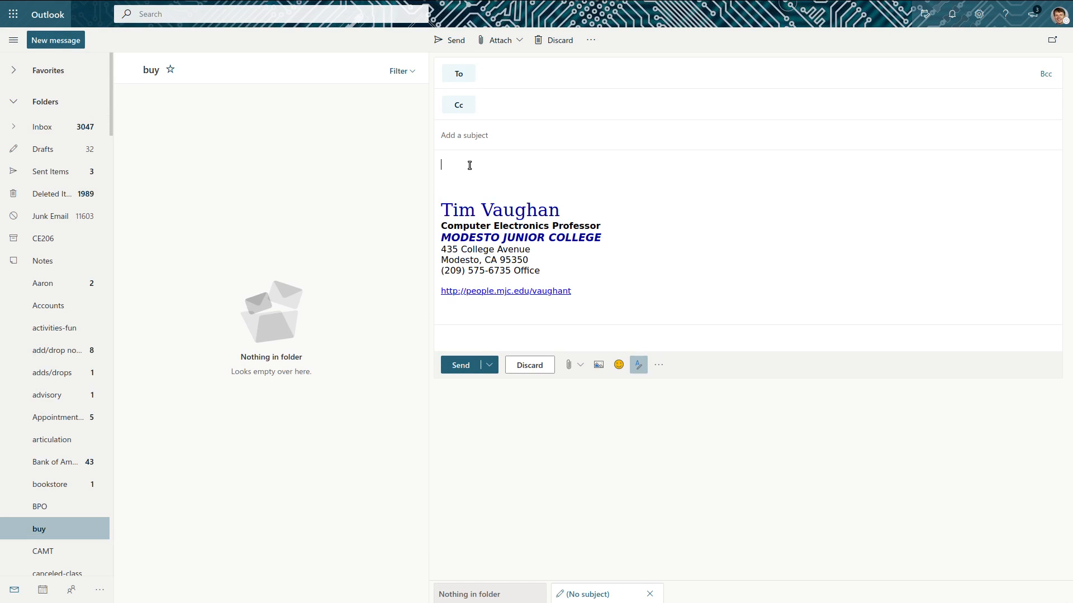
{"action": "key", "text": "ctrl+v"}
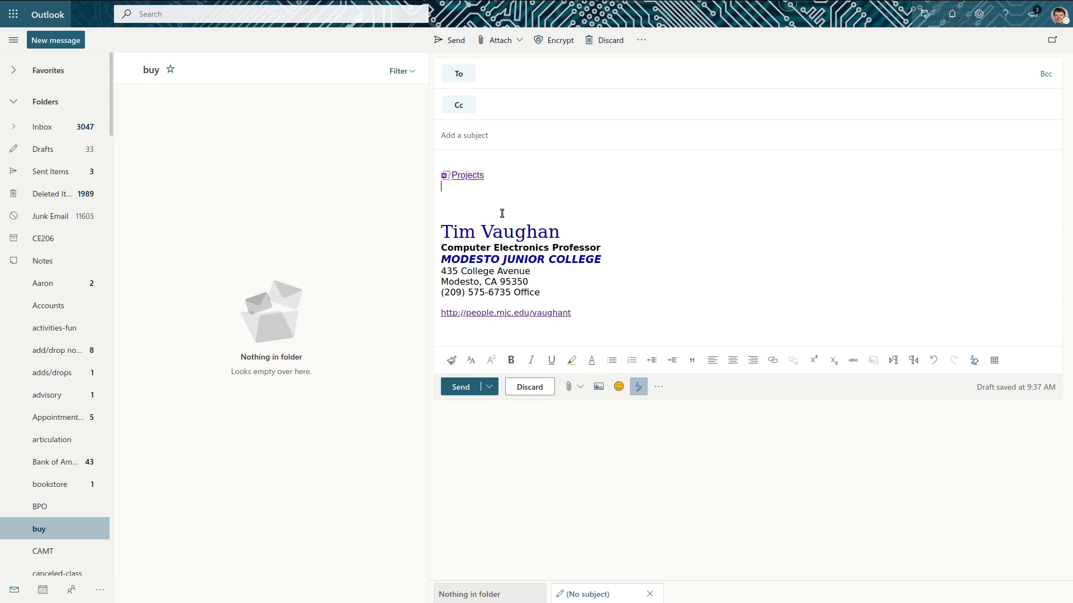
{"action": "mouse_move", "coordinate": [447, 9]}
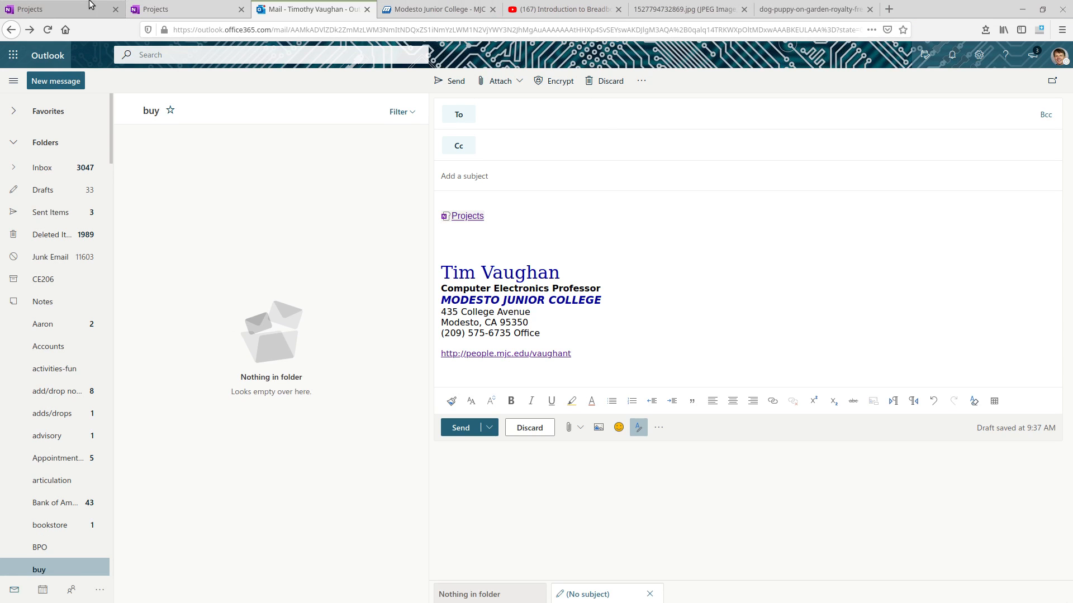
{"action": "left_click", "coordinate": [51, 9]}
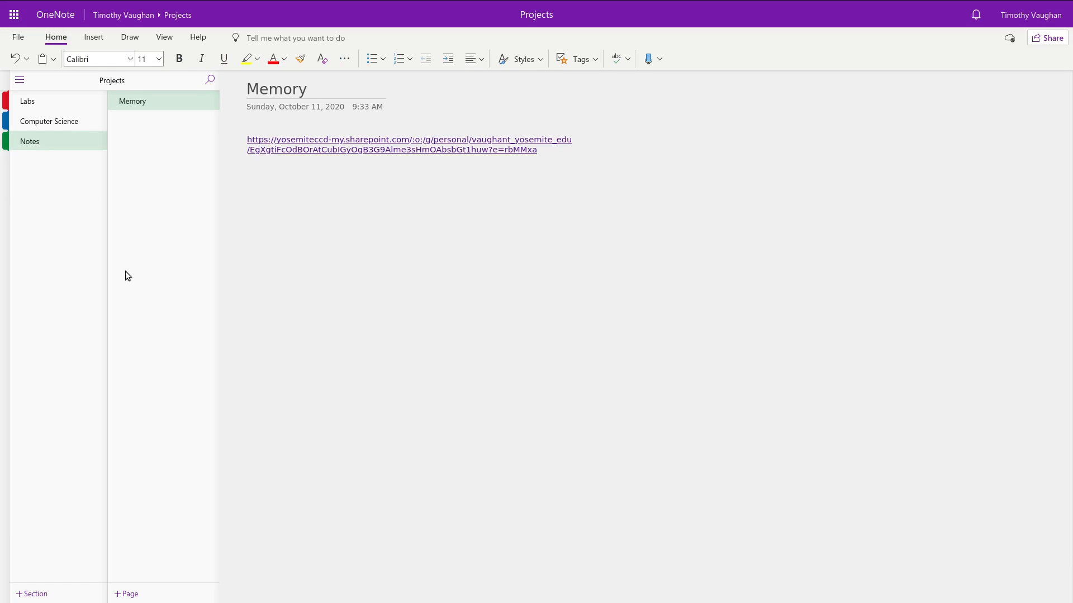